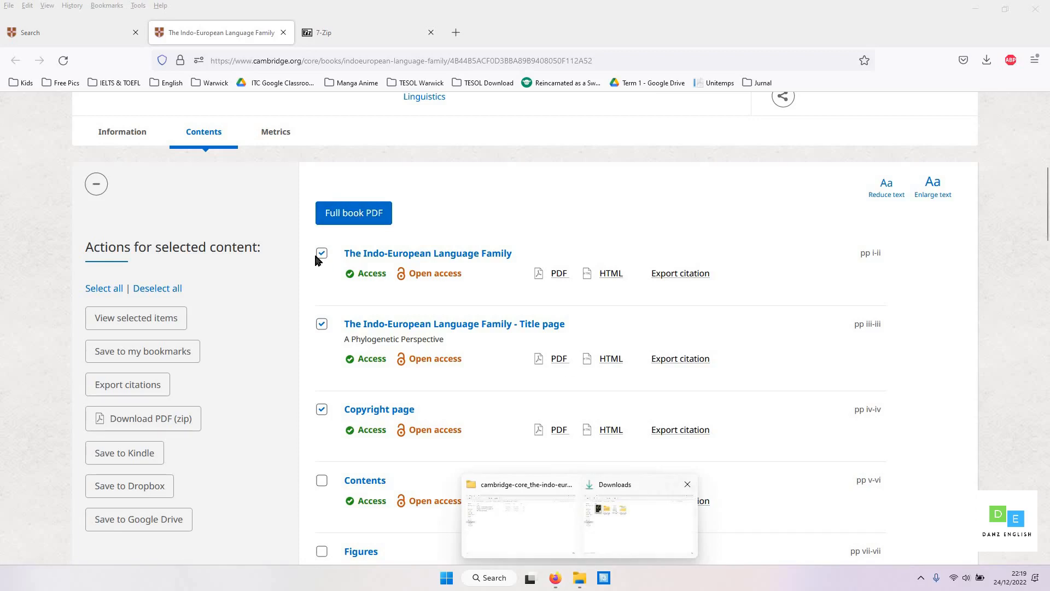
Step: Open the extracted cambridge-core_the-indo-european-language-family_24Dec2022 folder, fit its Name column and view each of the three PDFs
double_click(348, 158)
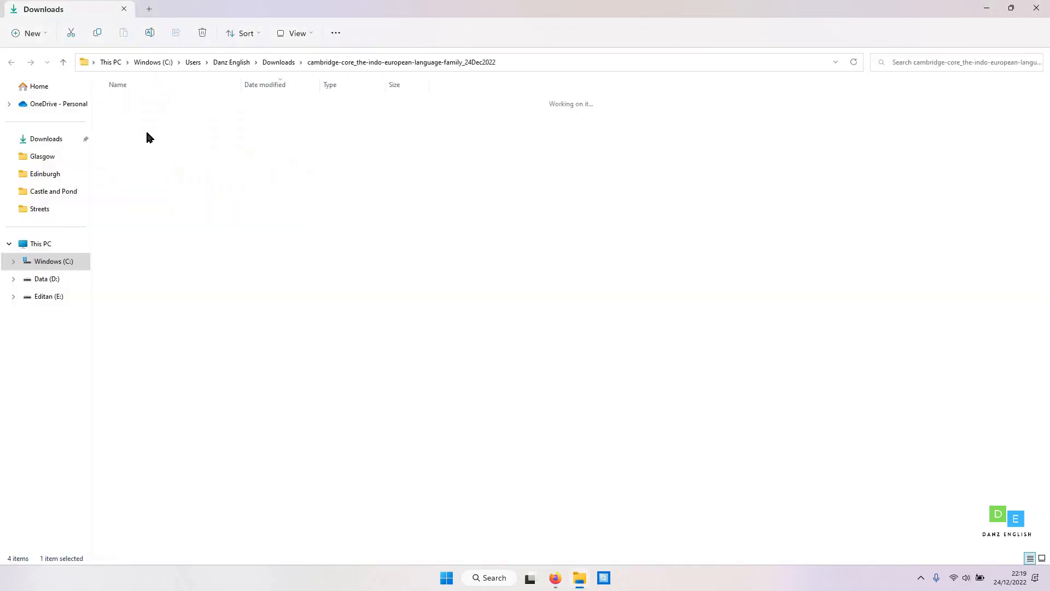
double_click(241, 84)
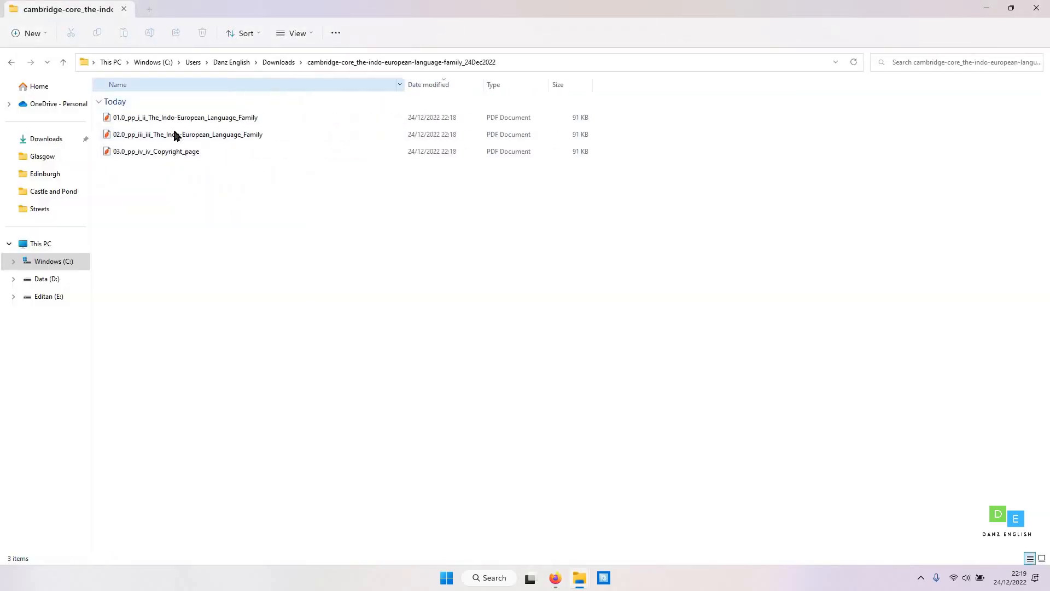
left_click(197, 118)
double_click(209, 117)
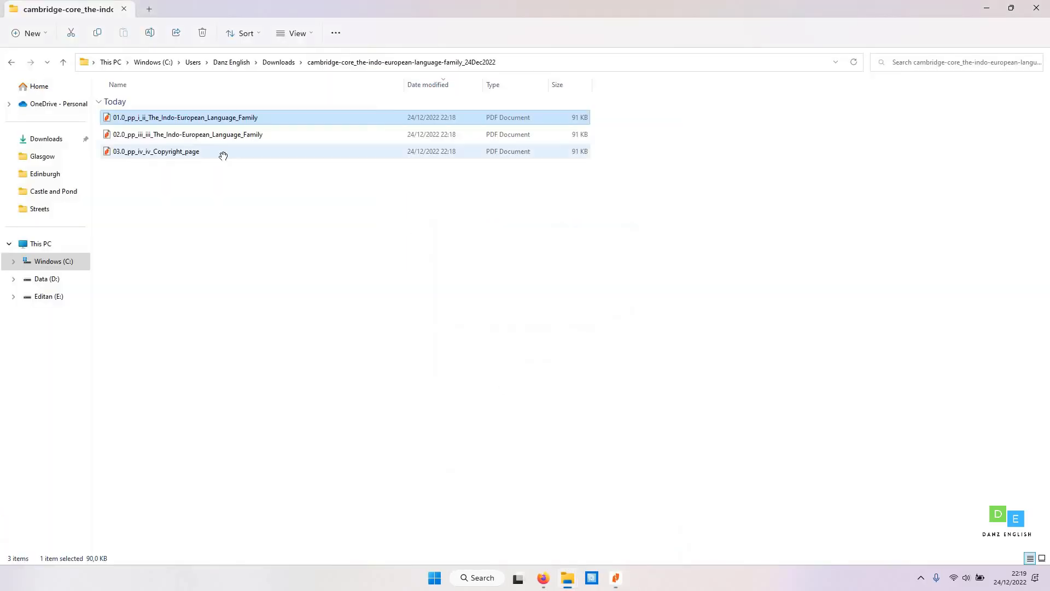
double_click(222, 135)
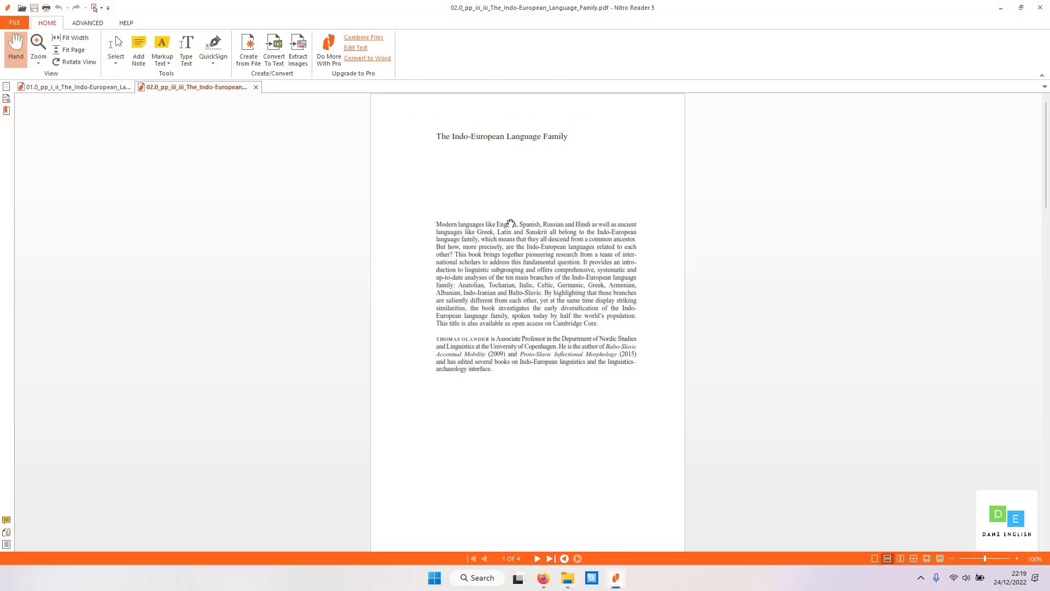
key("alt+Tab")
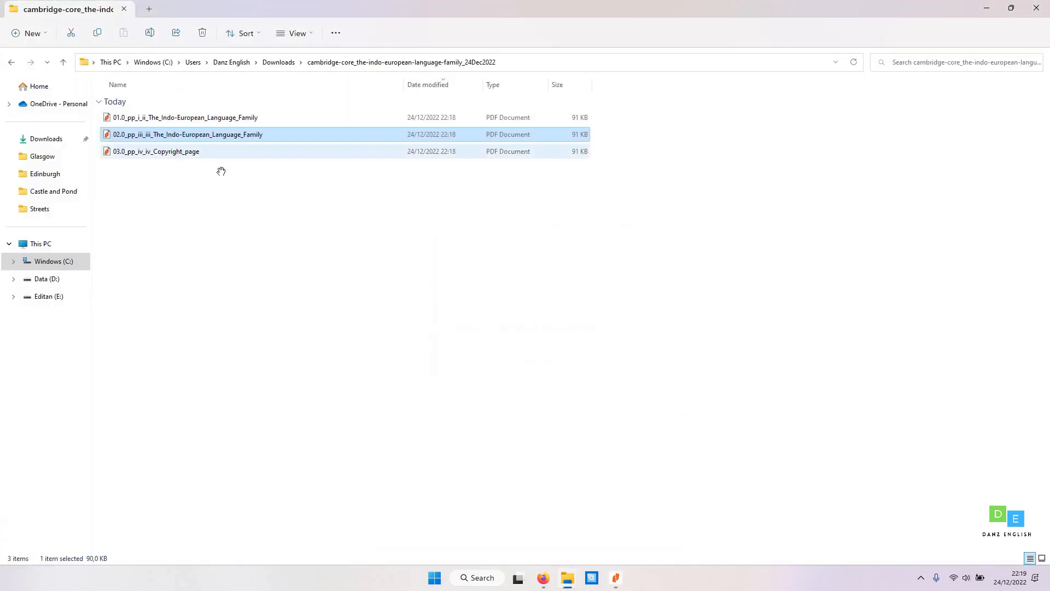
double_click(195, 155)
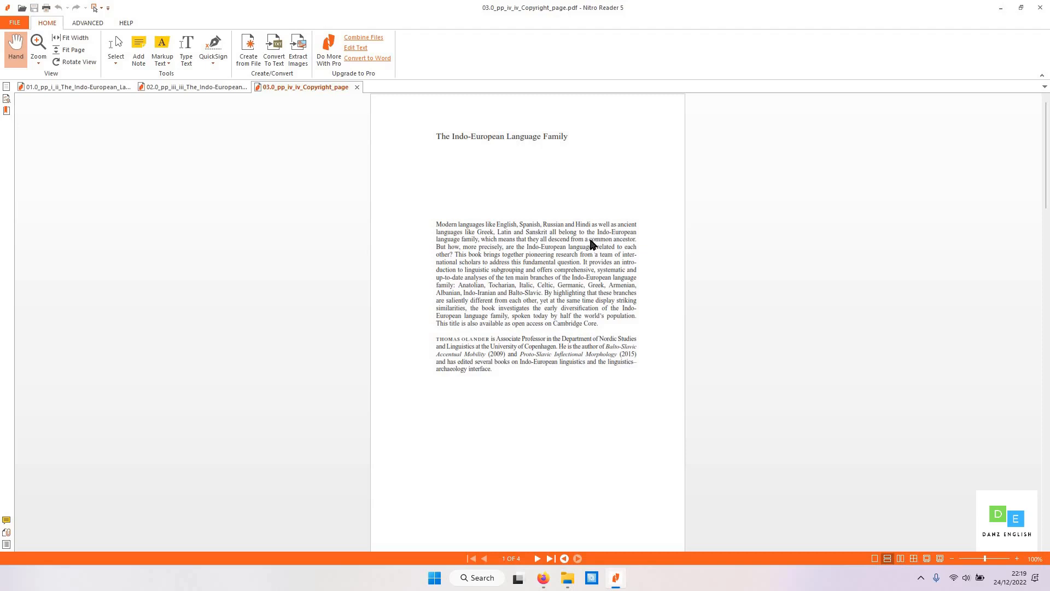
key("alt+Tab")
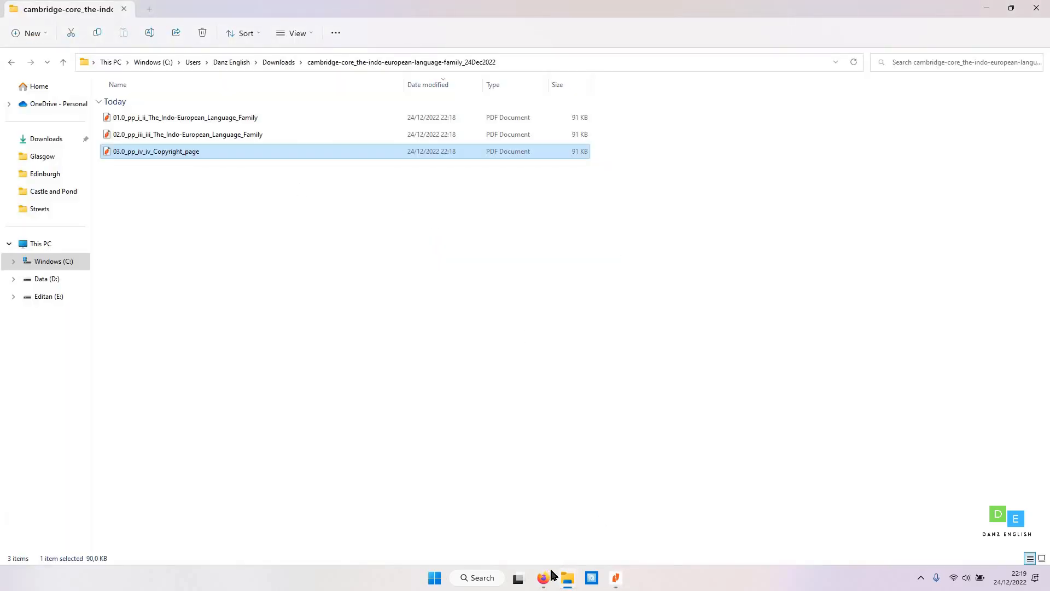
Step: Switch to Firefox, search the web for "pdf arranger" in the 7-Zip tab and open the pdfarranger GitHub repository
key("alt+Tab")
key("ctrl+Tab")
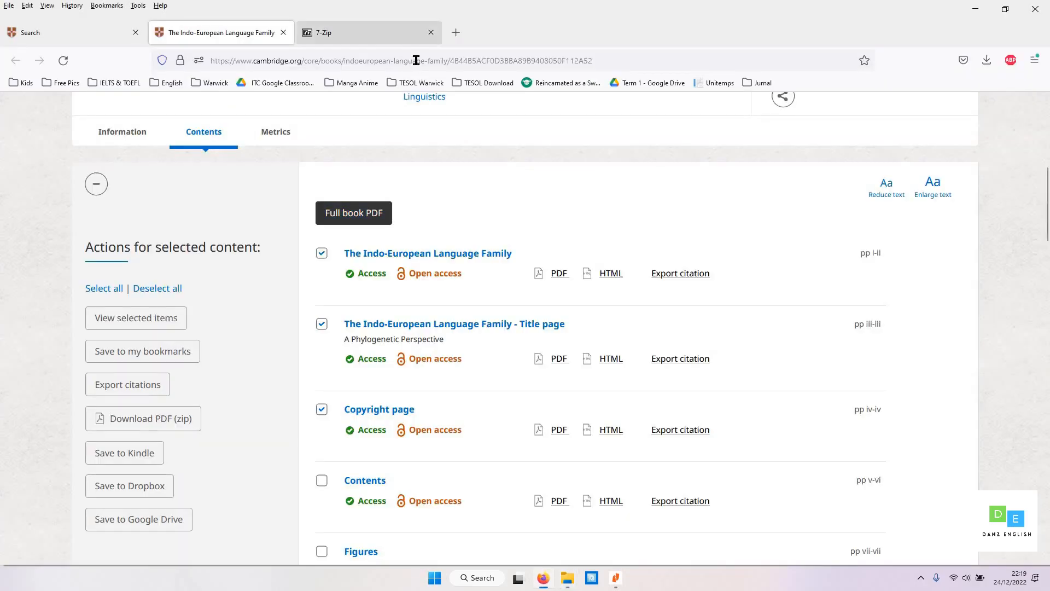
left_click(415, 59)
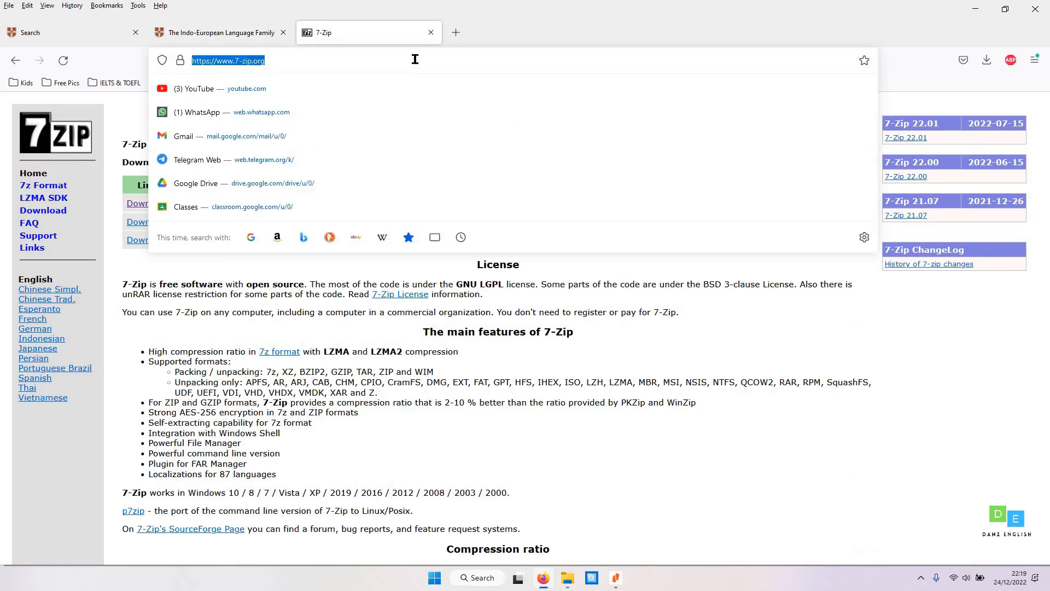
type("pdf")
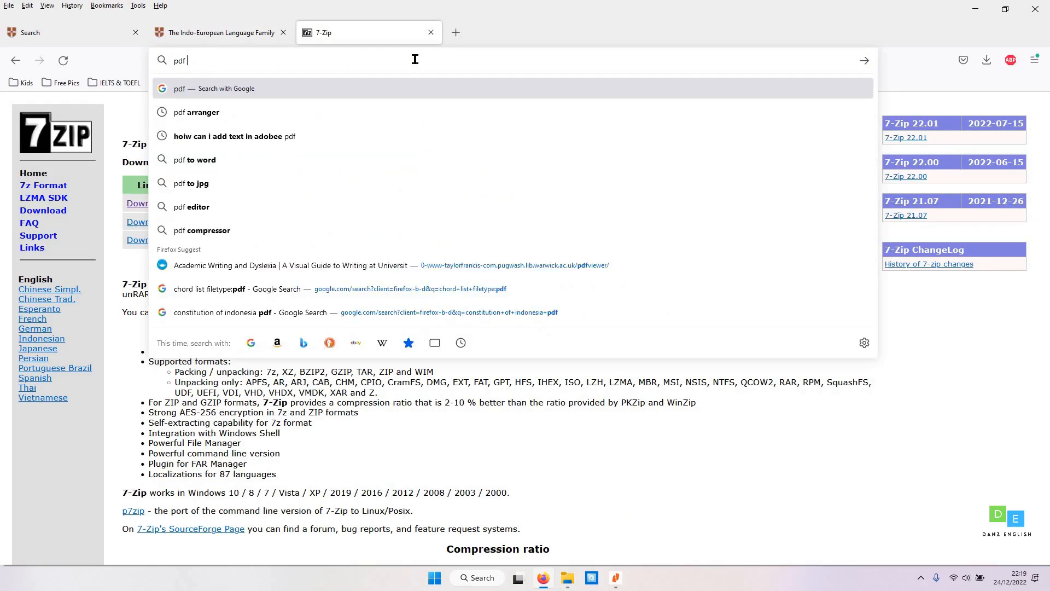
key("Down")
key("Return")
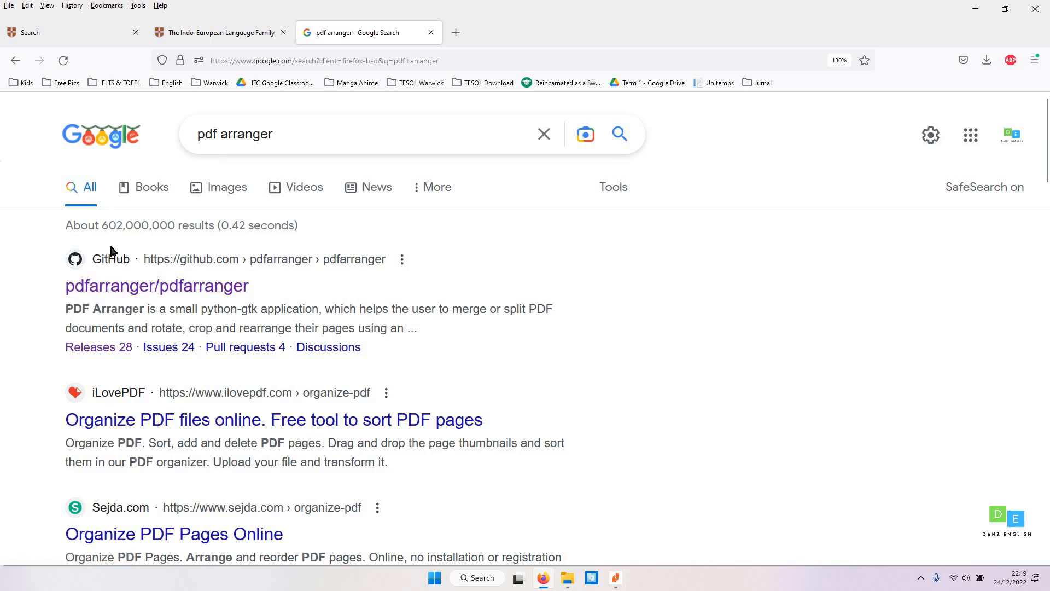
left_click(135, 285)
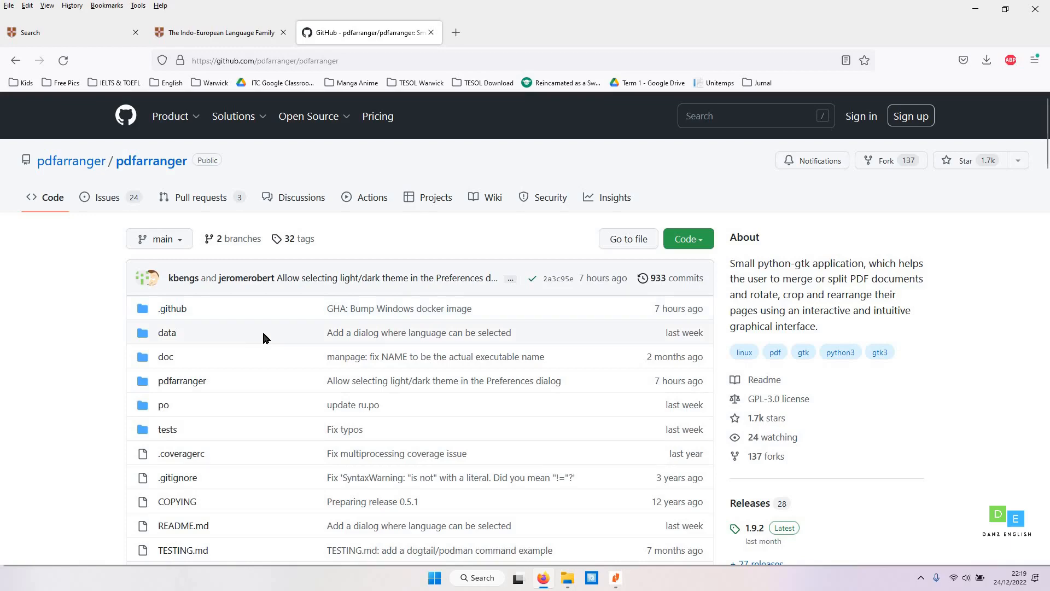
Step: Find the Downloads section of the repository's README and open the PDF Arranger for Windows releases
scroll(263, 338, "down", 6)
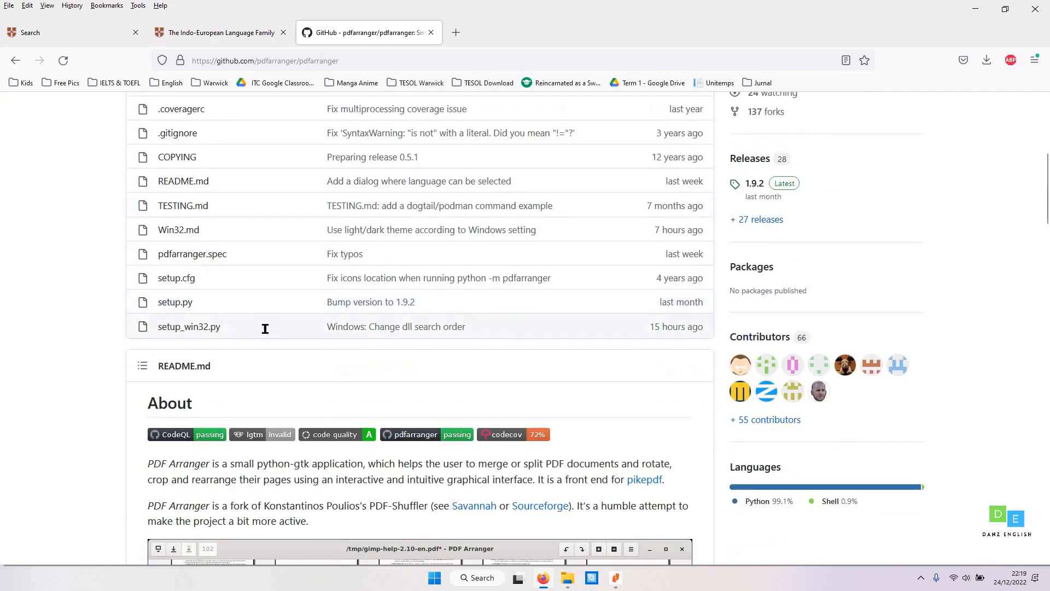
scroll(265, 328, "down", 2)
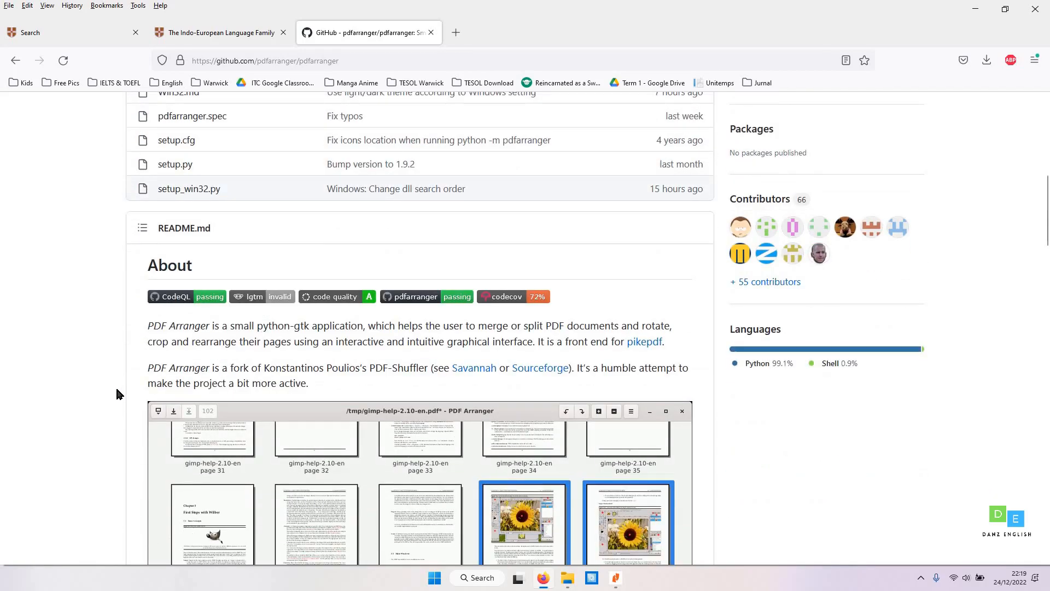
scroll(399, 317, "down", 3)
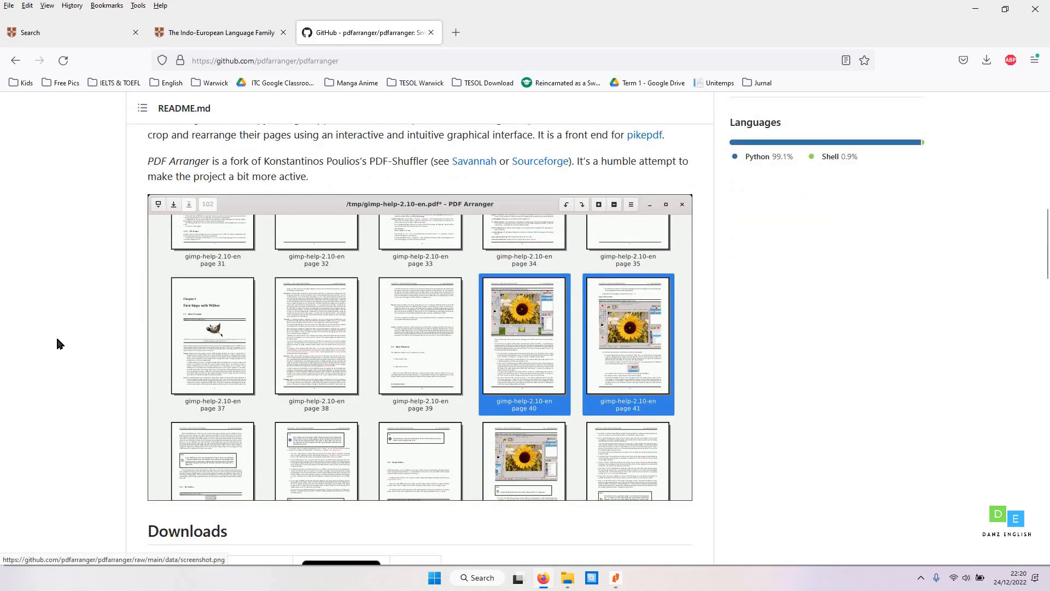
scroll(56, 329, "down", 2)
scroll(185, 272, "down", 1)
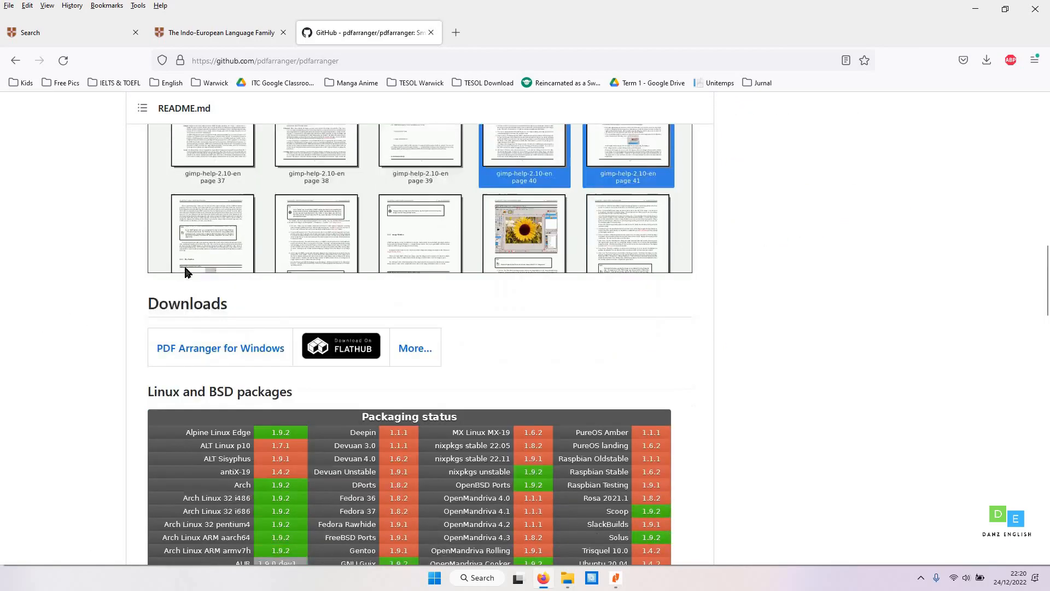
scroll(184, 272, "down", 1)
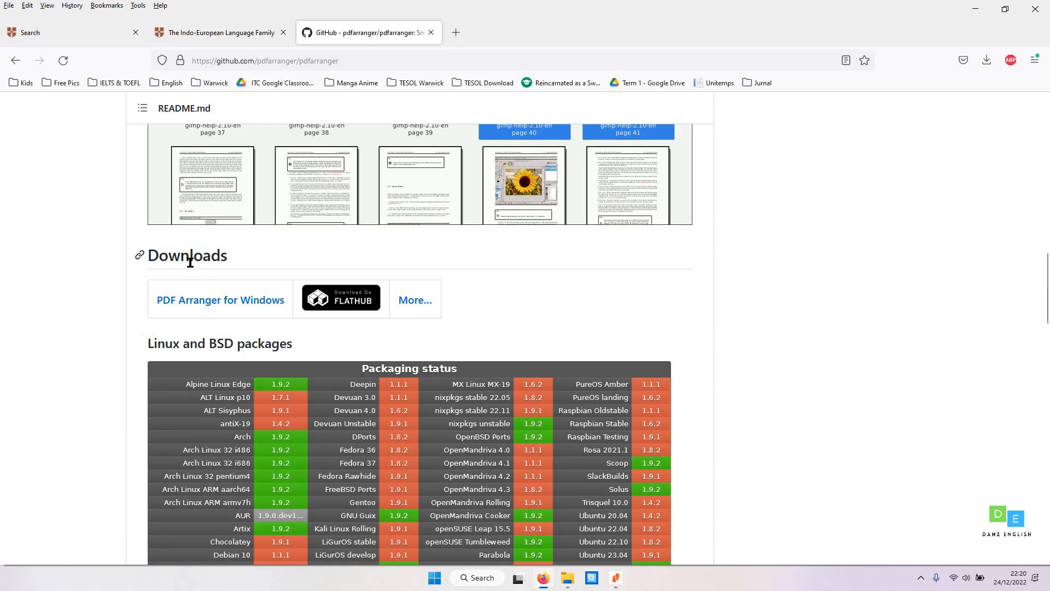
left_click(221, 303)
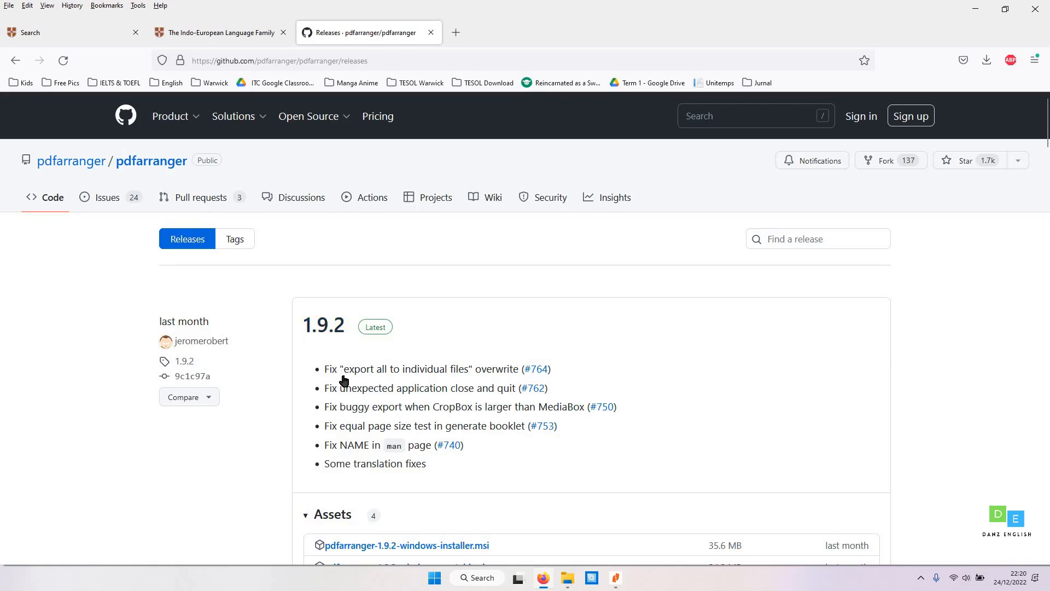
Step: Download pdfarranger-1.9.2-windows-installer.msi from the assets of the 1.9.2 release
scroll(347, 378, "down", 5)
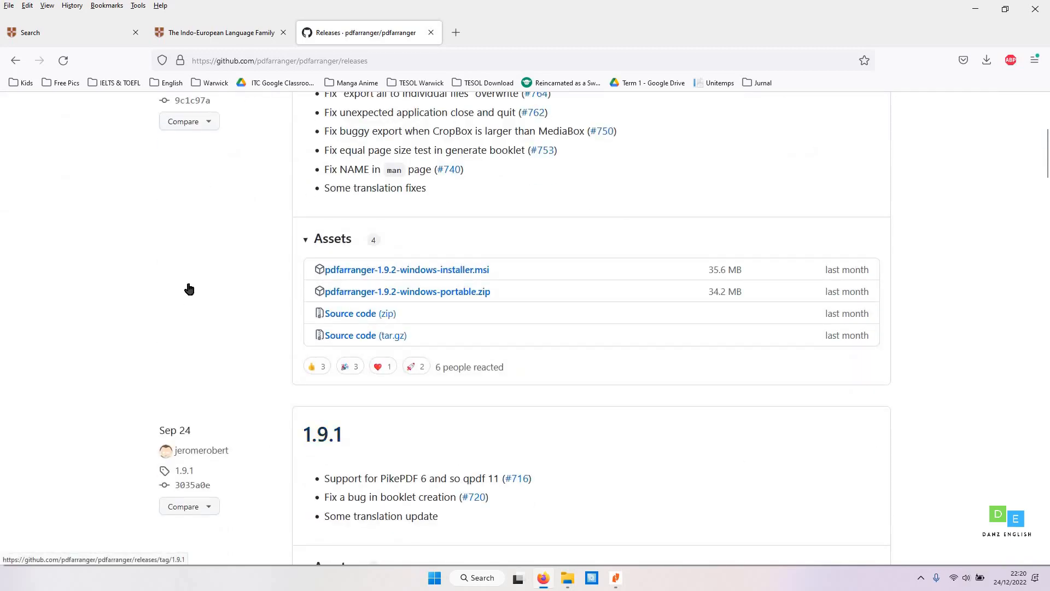
scroll(187, 286, "up", 4)
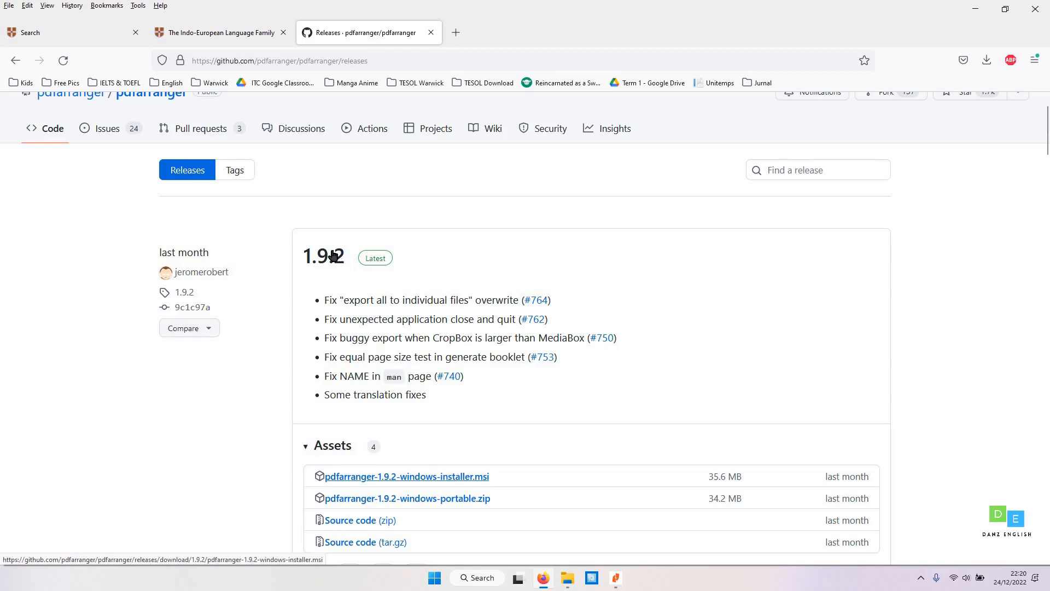
left_click(421, 481)
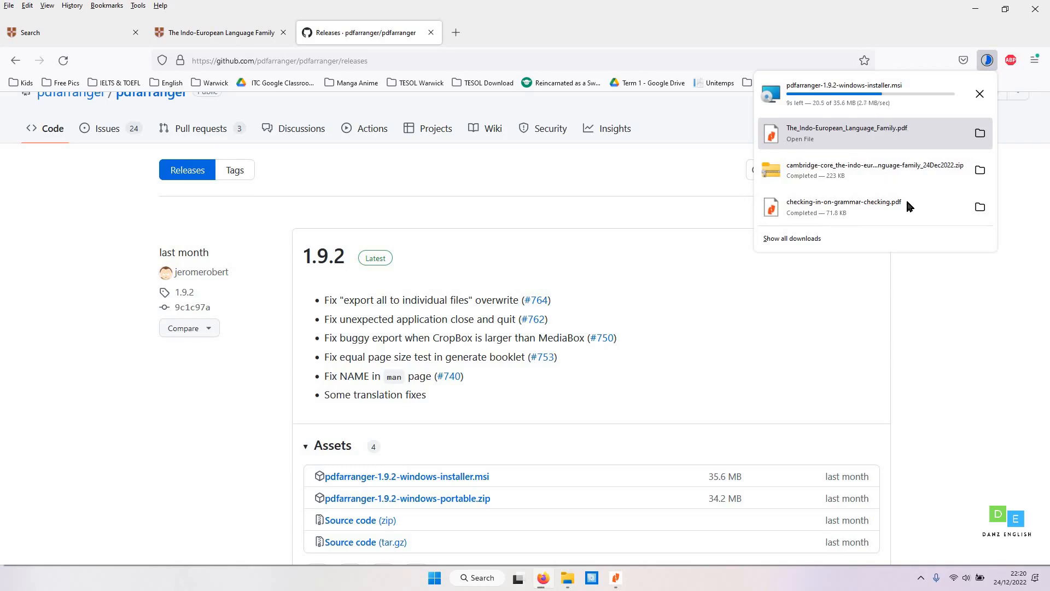
Step: Clear the finished entries from the browser's download list and show the PDF Arranger installer in its folder
right_click(851, 138)
left_click(898, 240)
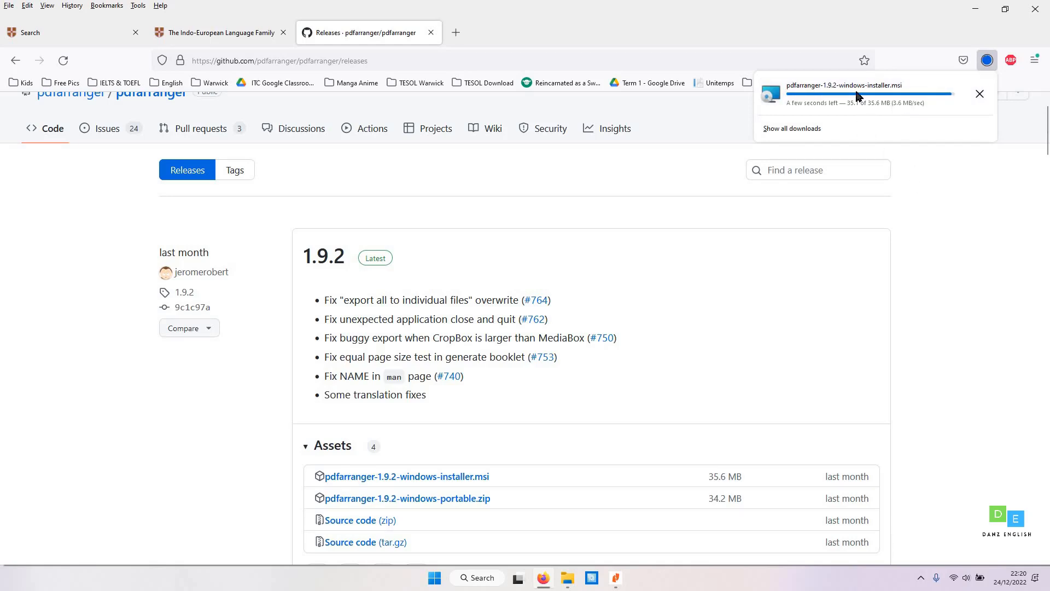
left_click(981, 92)
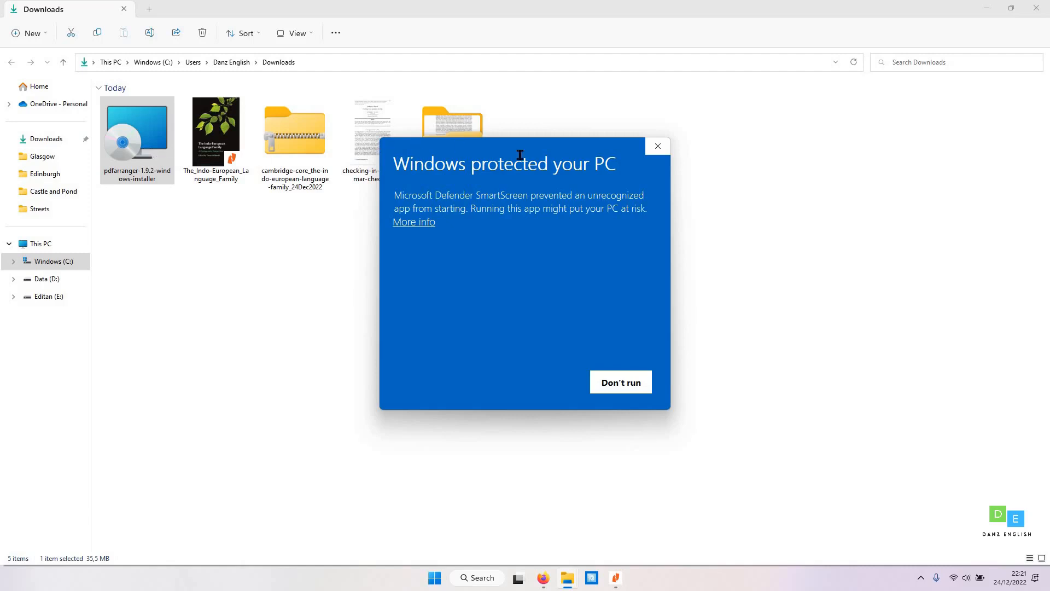
Step: Run pdfarranger-1.9.2-windows-installer despite the SmartScreen warning and install PDF Arranger to the default directory
left_click(658, 146)
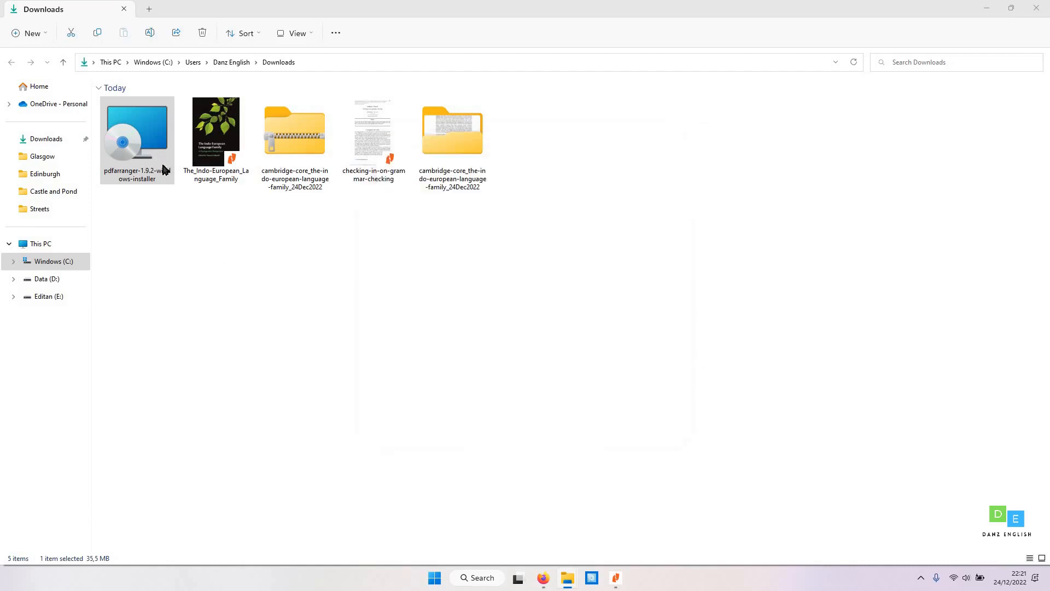
double_click(129, 132)
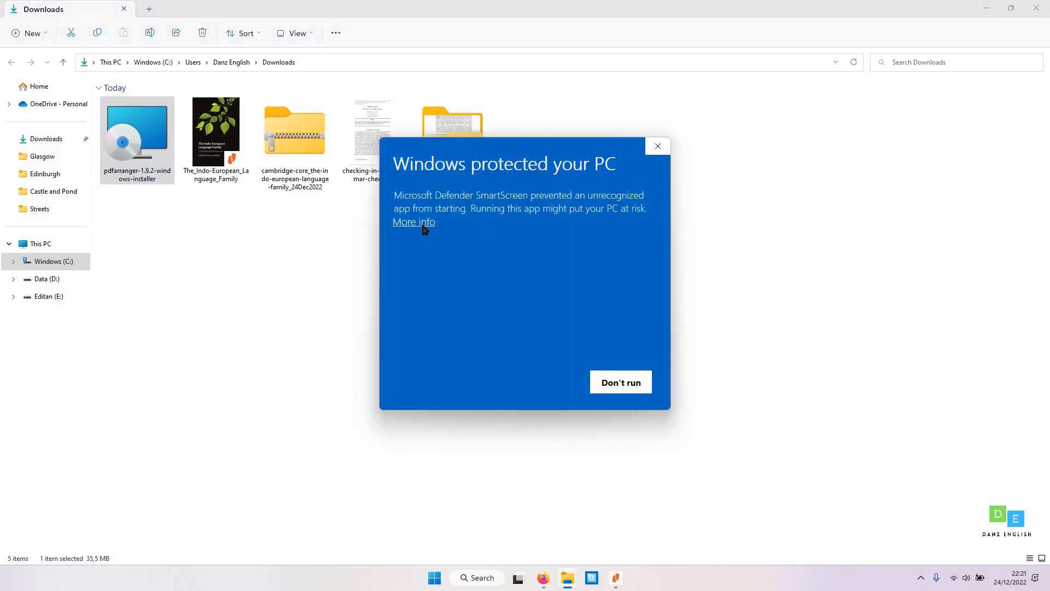
left_click(424, 230)
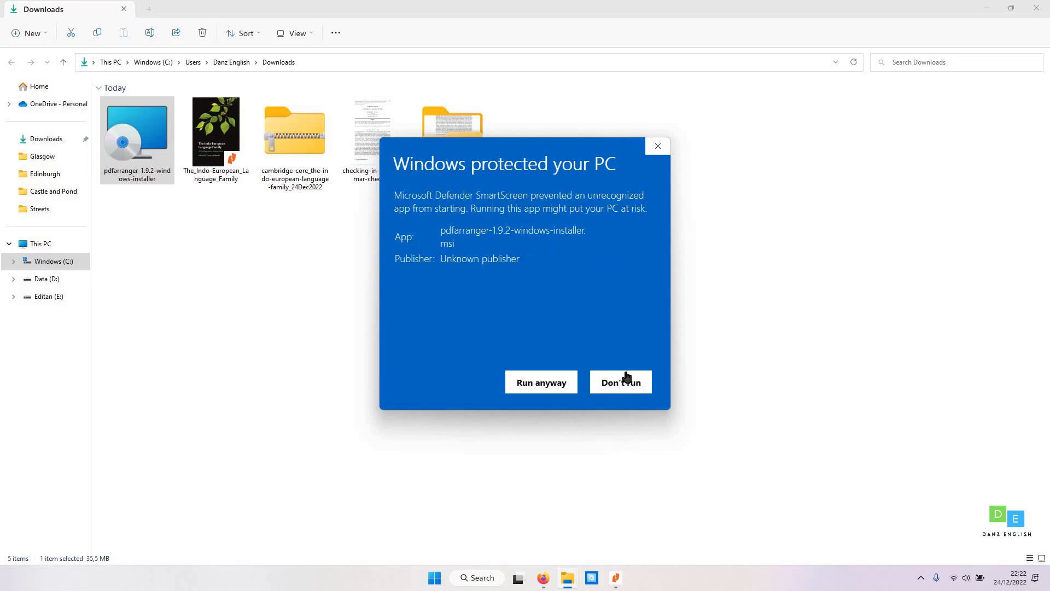
left_click(531, 383)
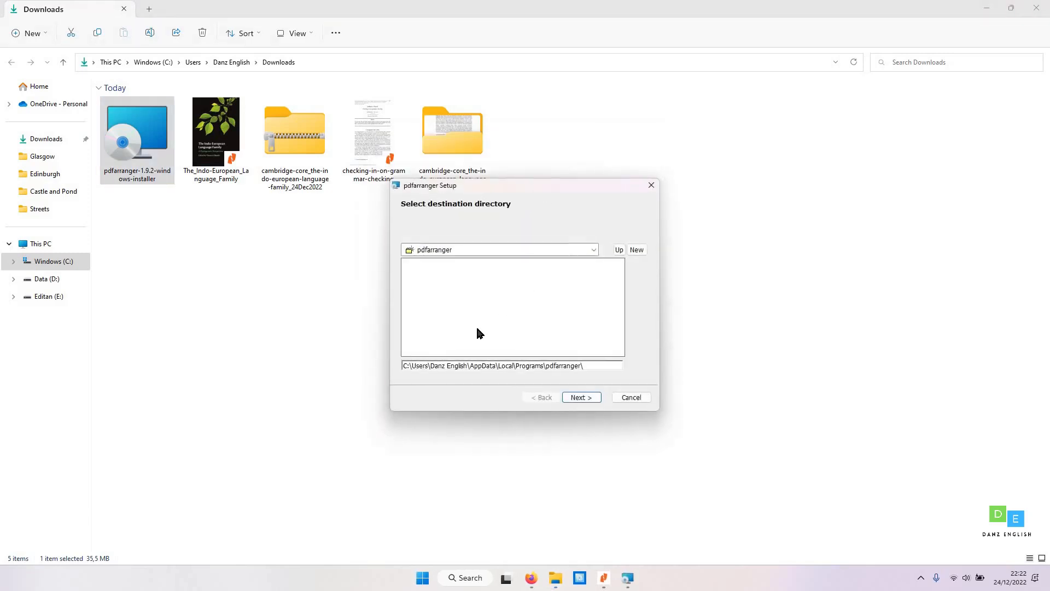
left_click(580, 397)
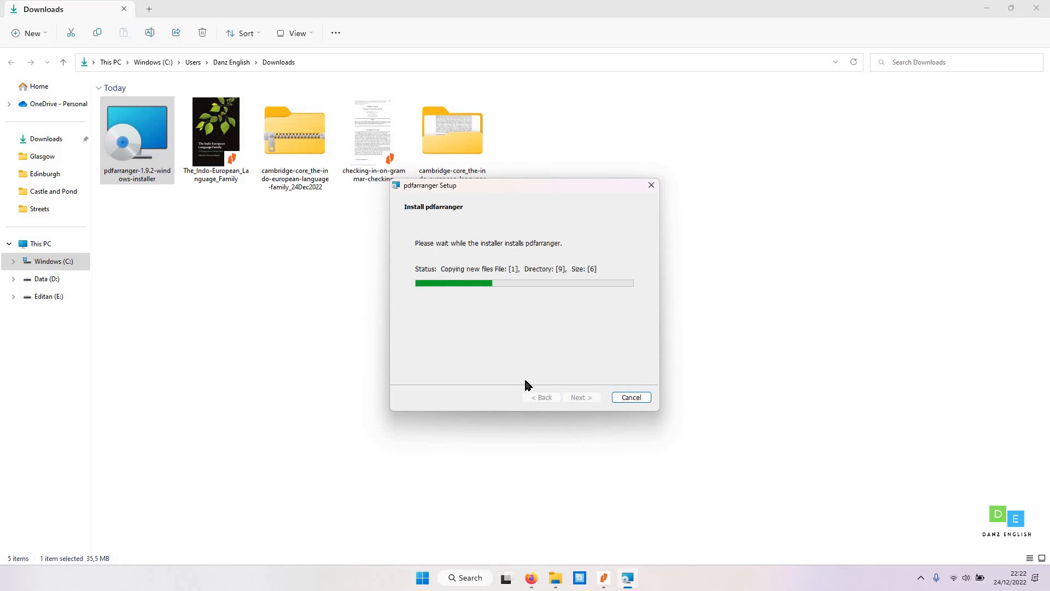
left_click(576, 396)
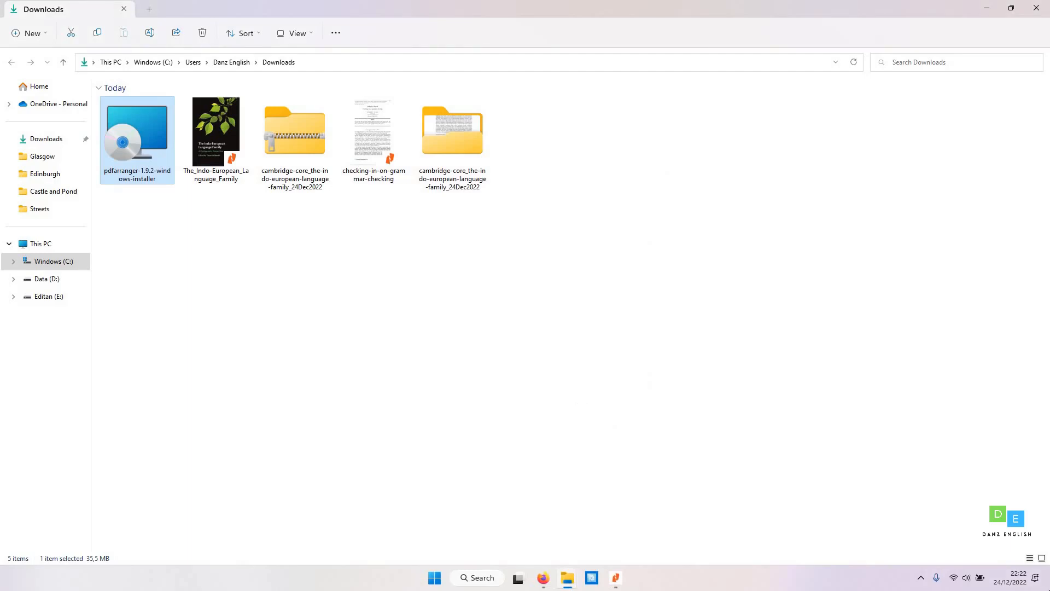
Step: Show the desktop, search the installed apps for "pdf" and launch PDF Arranger
key("super+d")
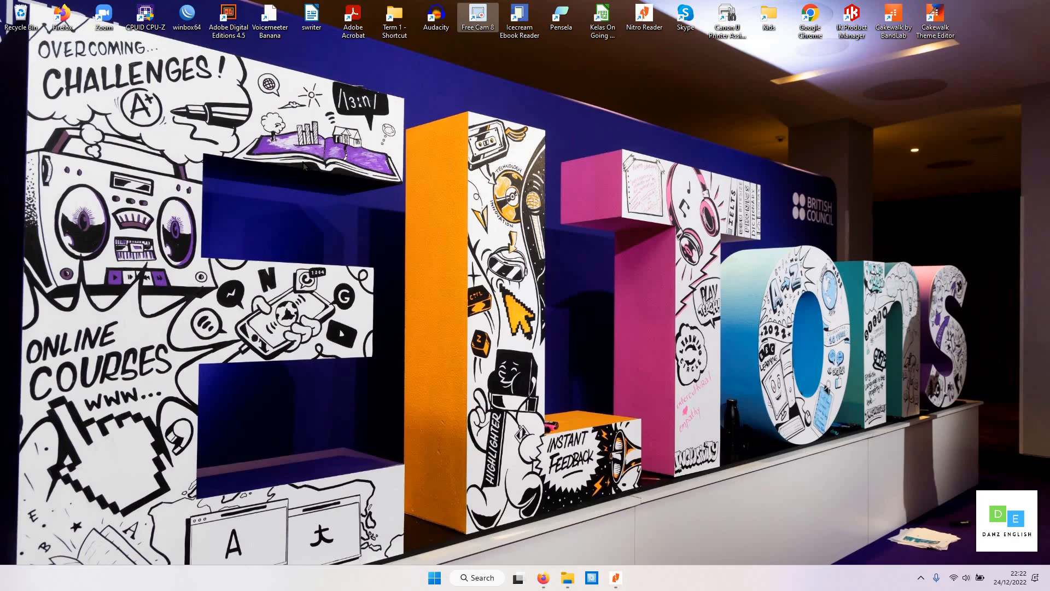
key("super")
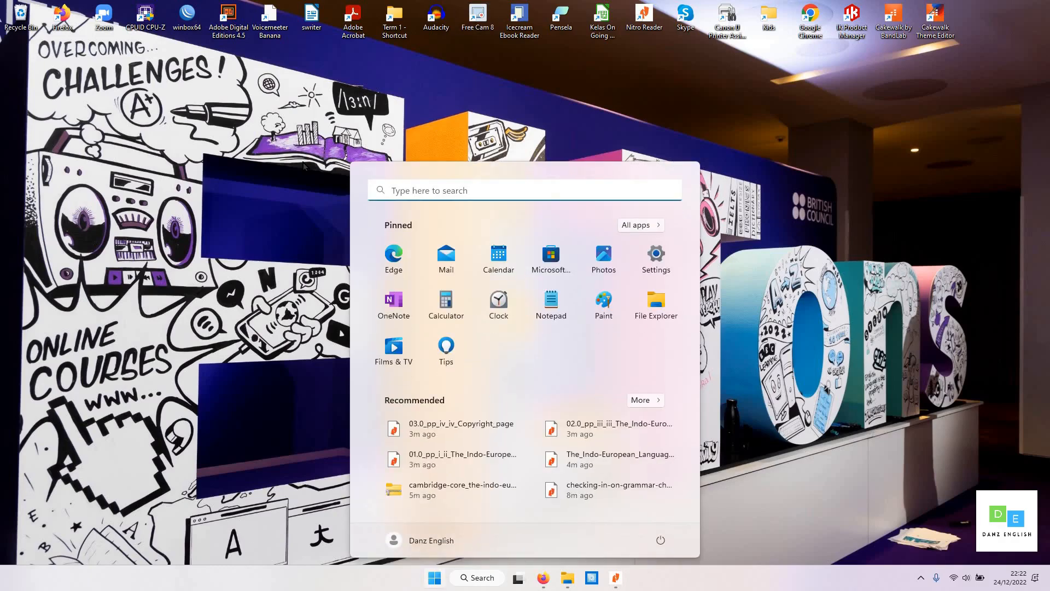
key("super")
key("super")
key("super")
left_click(434, 578)
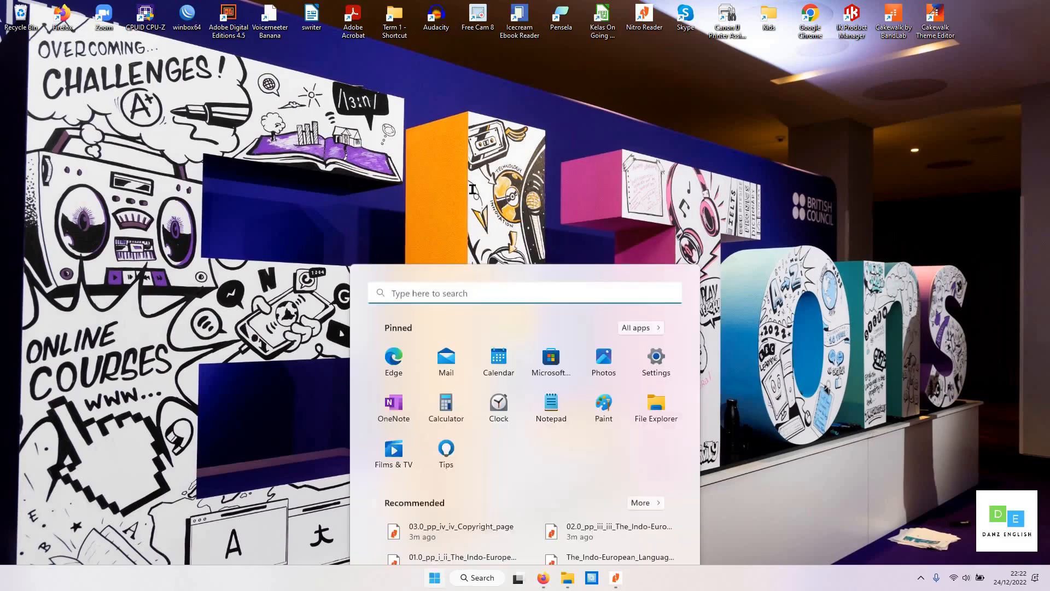
left_click(469, 193)
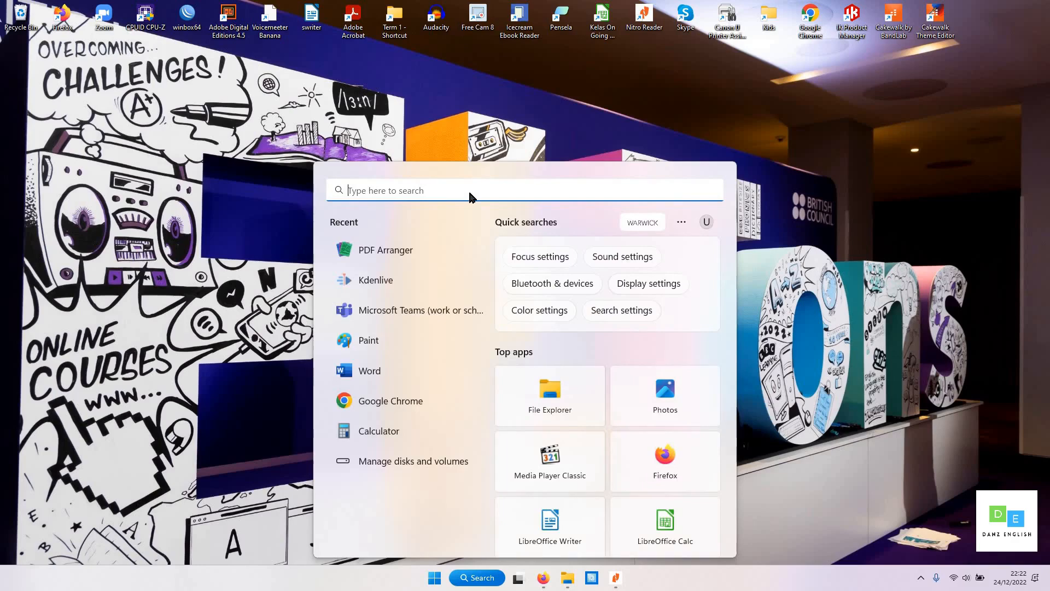
type("pdf")
left_click(393, 295)
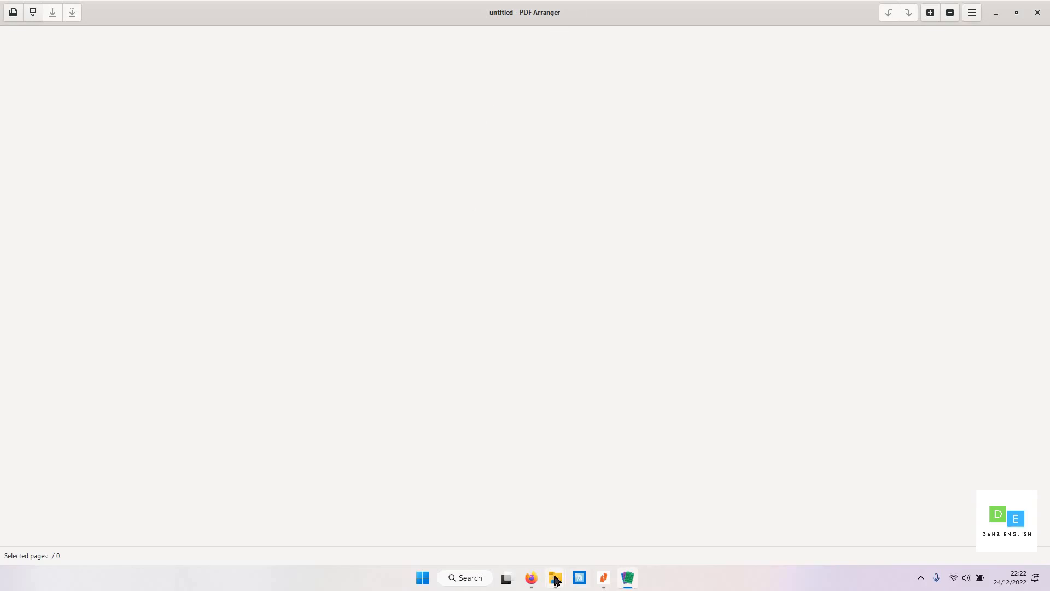
Step: Show the folder with the downloaded chapter PDFs as a smaller window over PDF Arranger, leaving part of its page area free
left_click(555, 580)
left_click(556, 494)
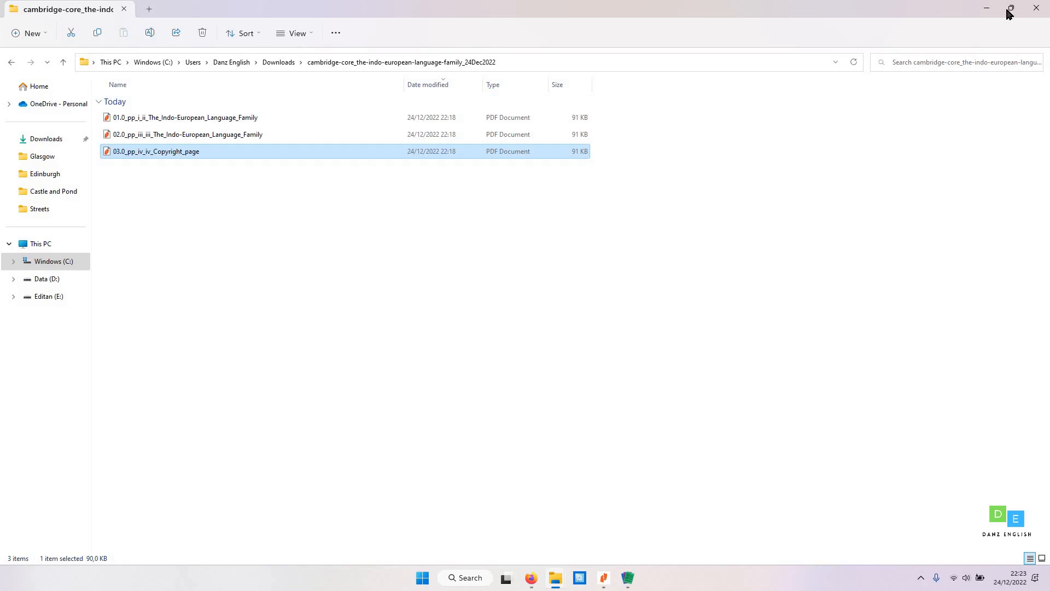
mouse_move(1008, 13)
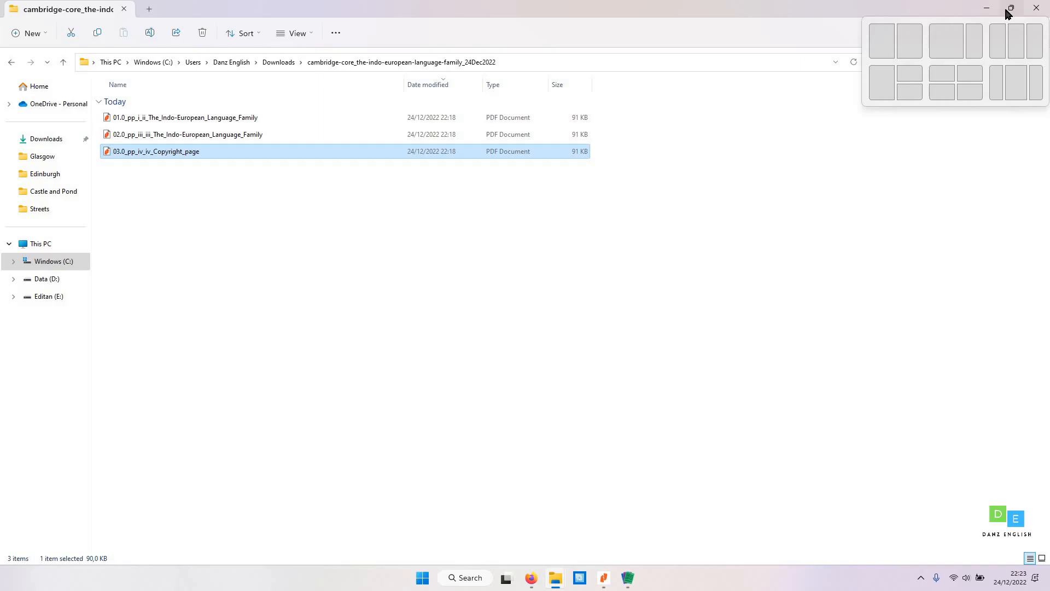
left_click(1011, 8)
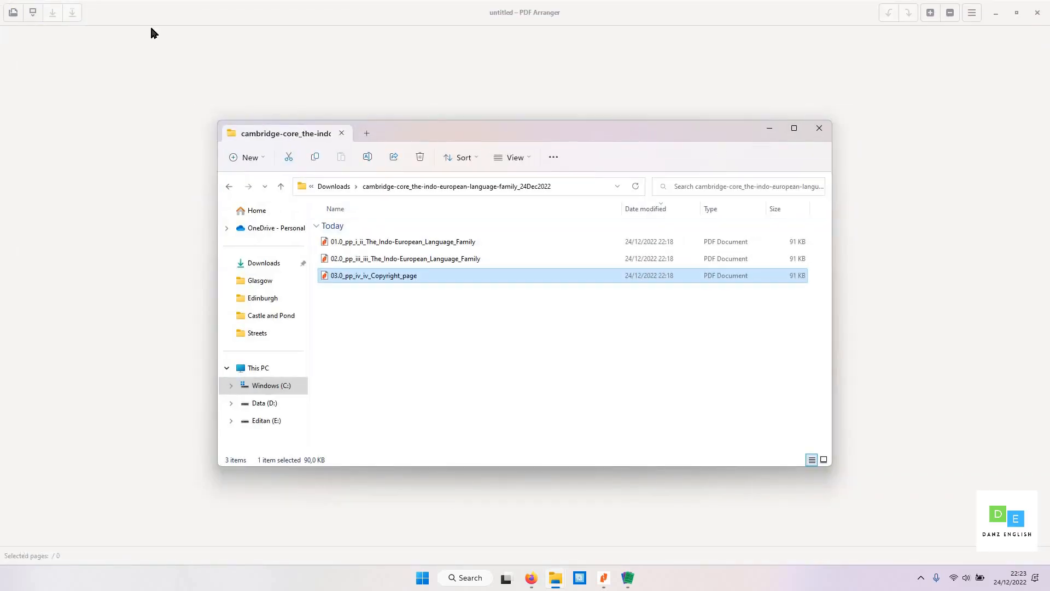
left_click_drag(420, 131, 613, 126)
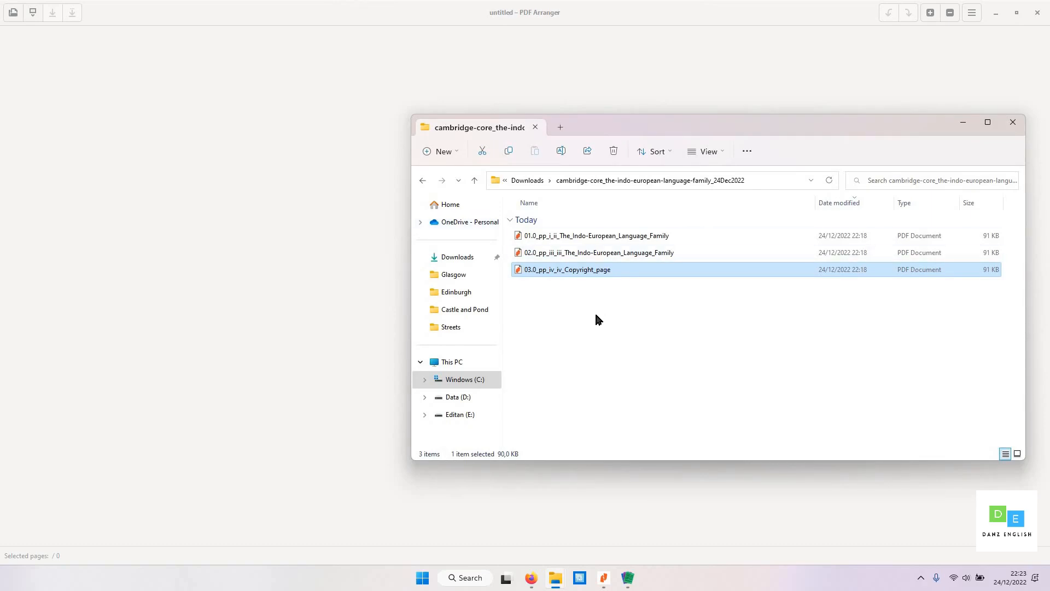
Step: Add all three chapter PDFs (01.0, 02.0 and 03.0) from the folder to the empty document and minimize the folder window
left_click_drag(618, 316, 549, 242)
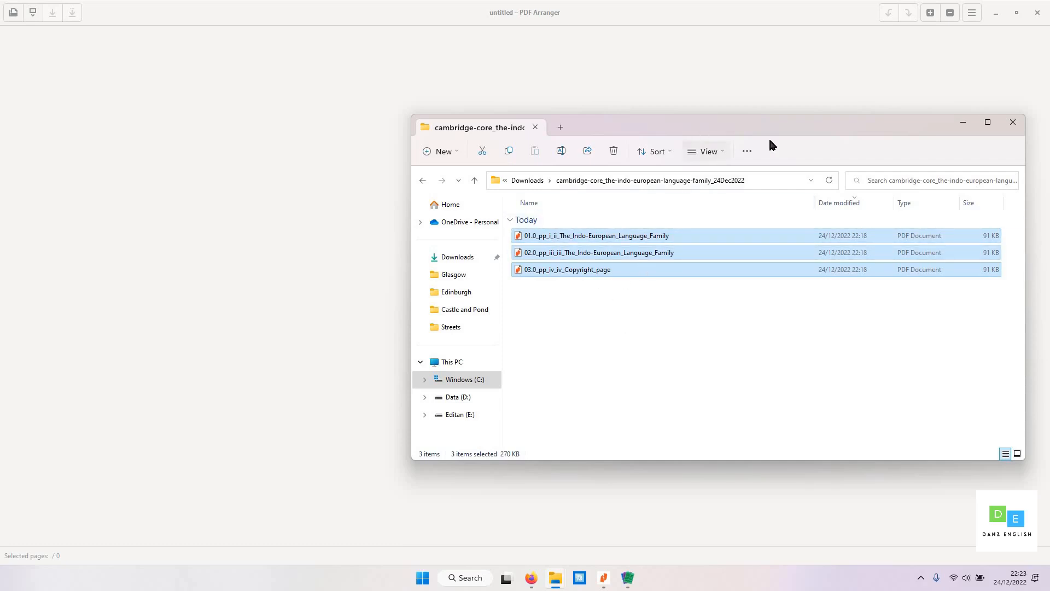
left_click_drag(711, 124, 832, 147)
left_click_drag(716, 275, 217, 153)
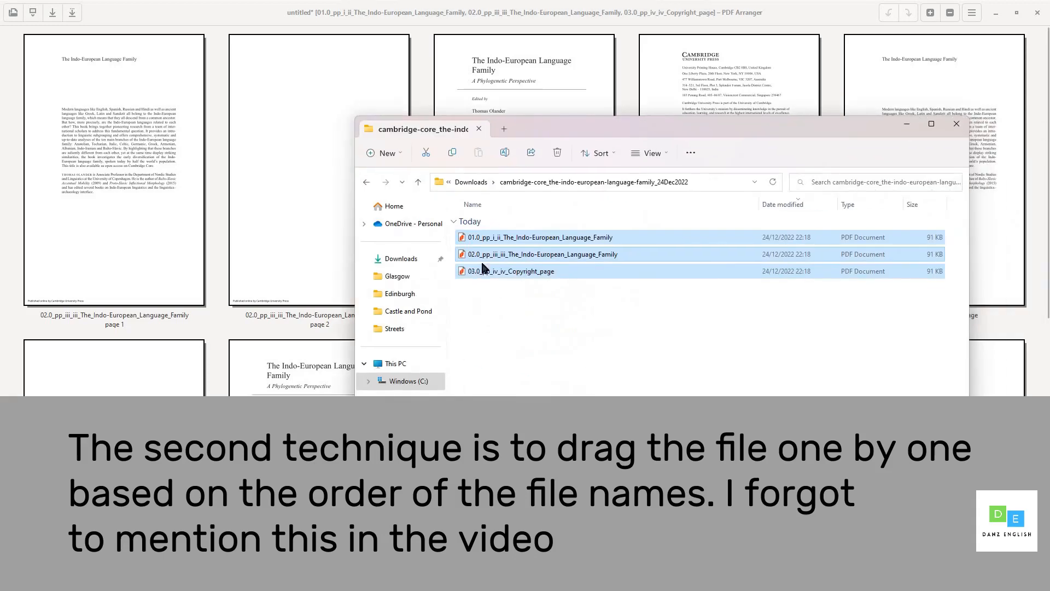
left_click(609, 320)
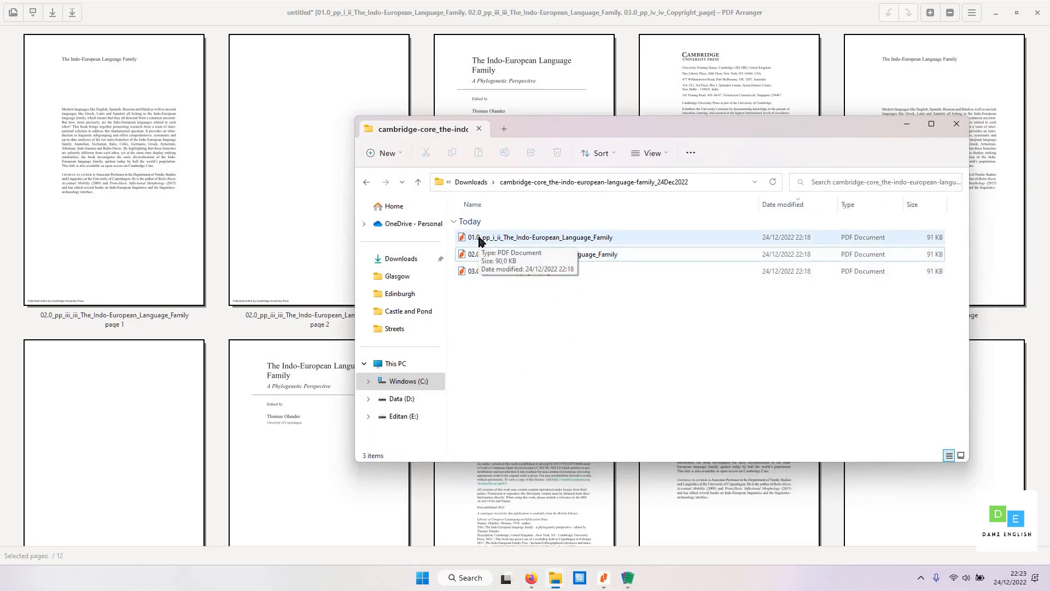
left_click(512, 271)
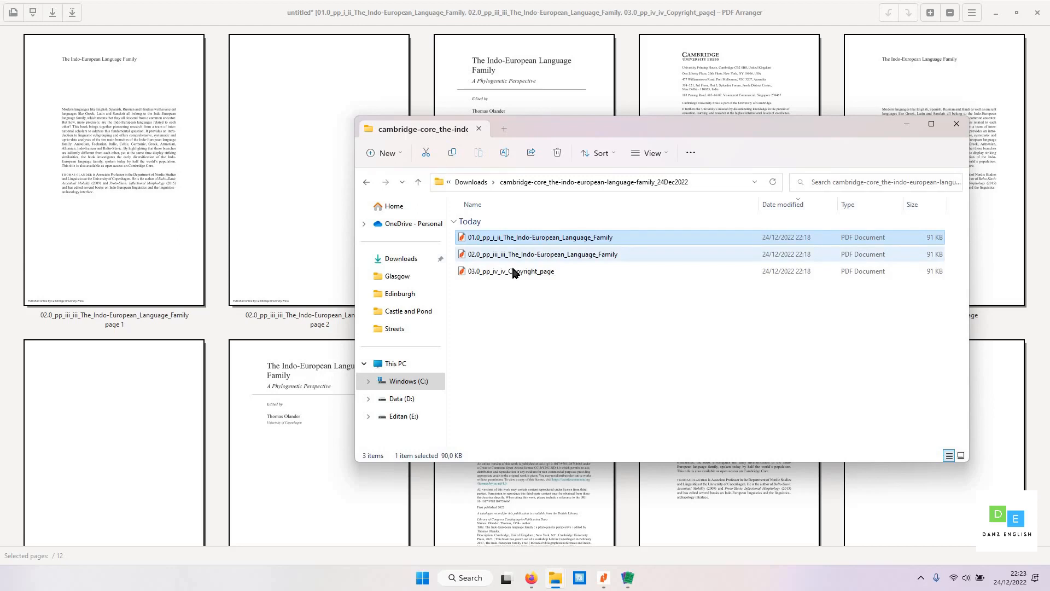
left_click(905, 127)
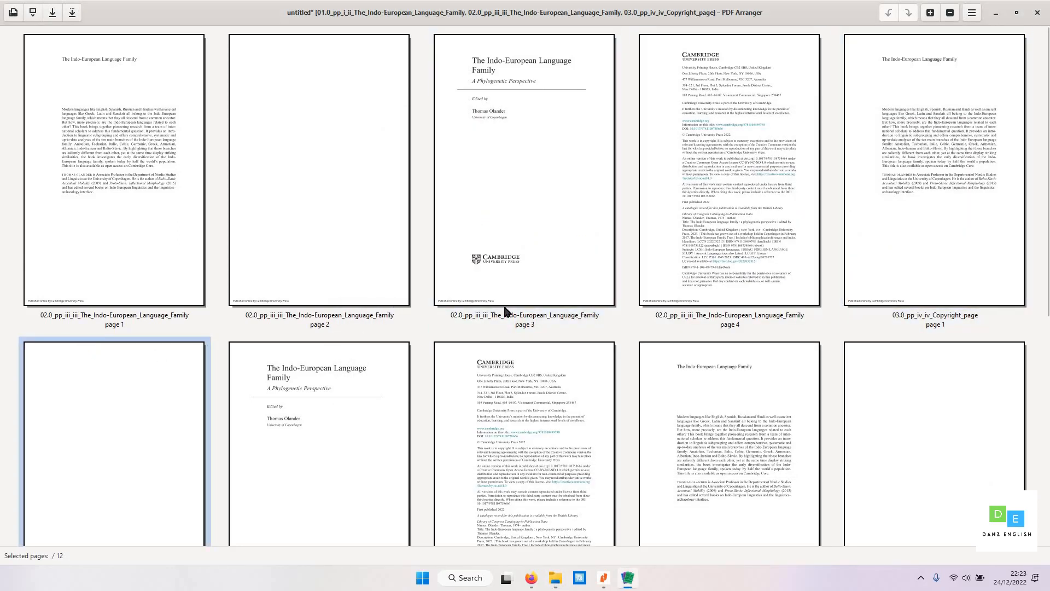
Step: Examine the imported page thumbnails to check the order and content of the 01.0, 02.0 and 03.0 pages
scroll(499, 323, "down", 6)
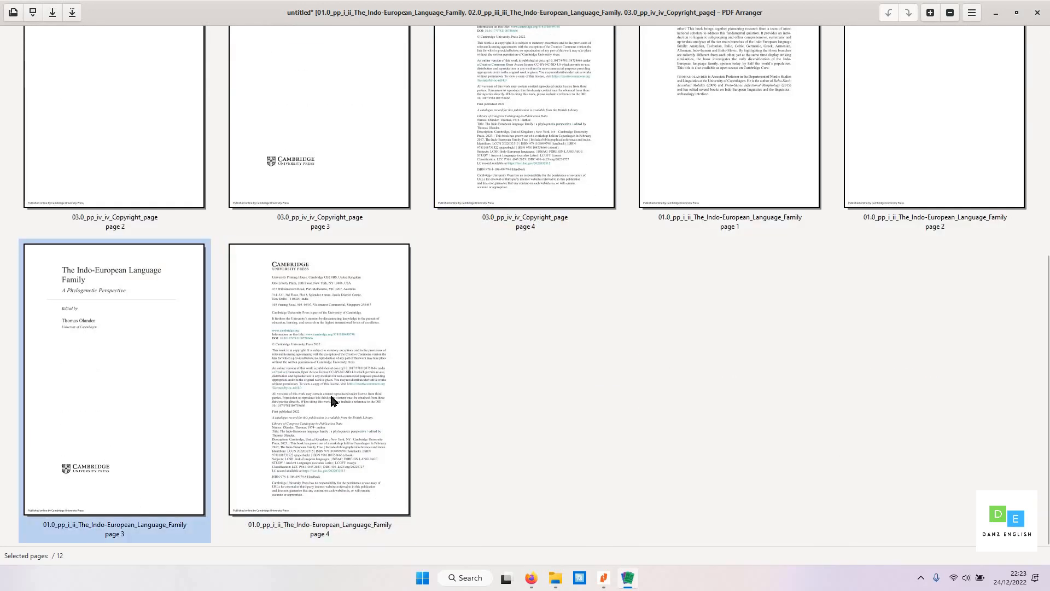
left_click(109, 399)
left_click(310, 376)
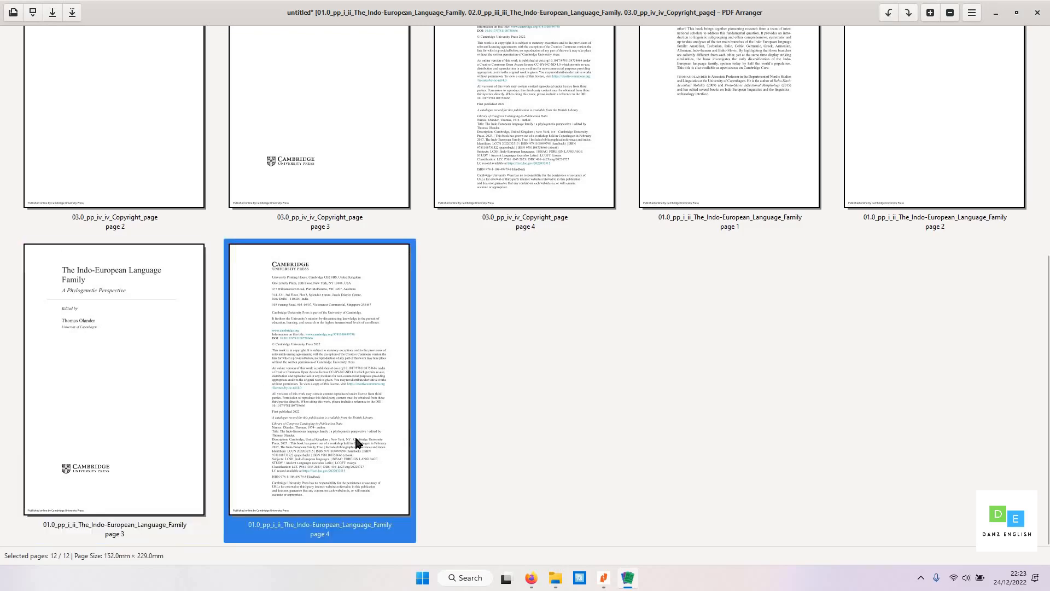
scroll(362, 448, "up", 3)
scroll(108, 202, "up", 2)
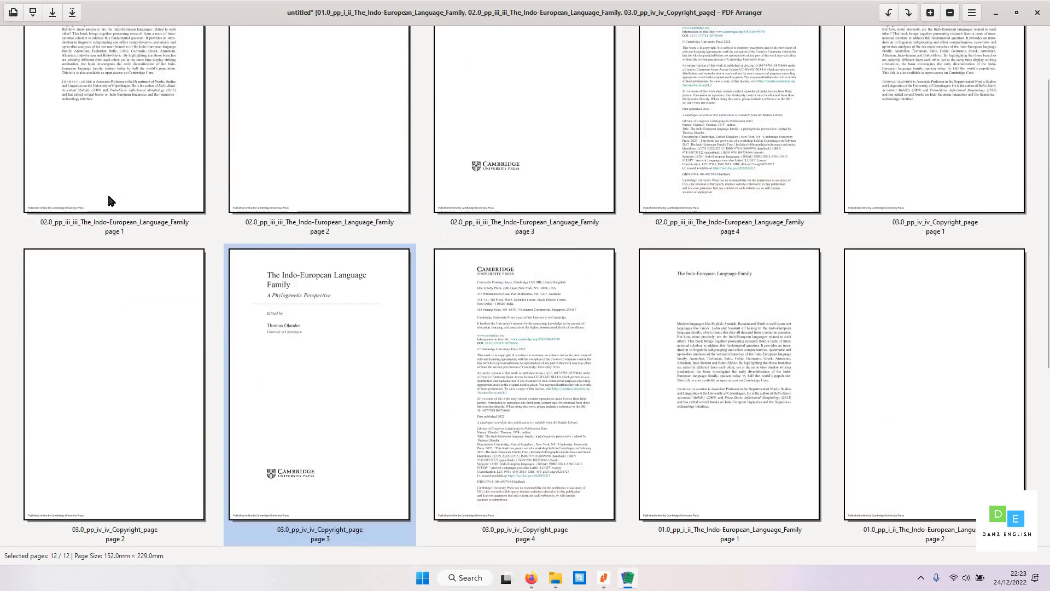
left_click(98, 188)
key("Right")
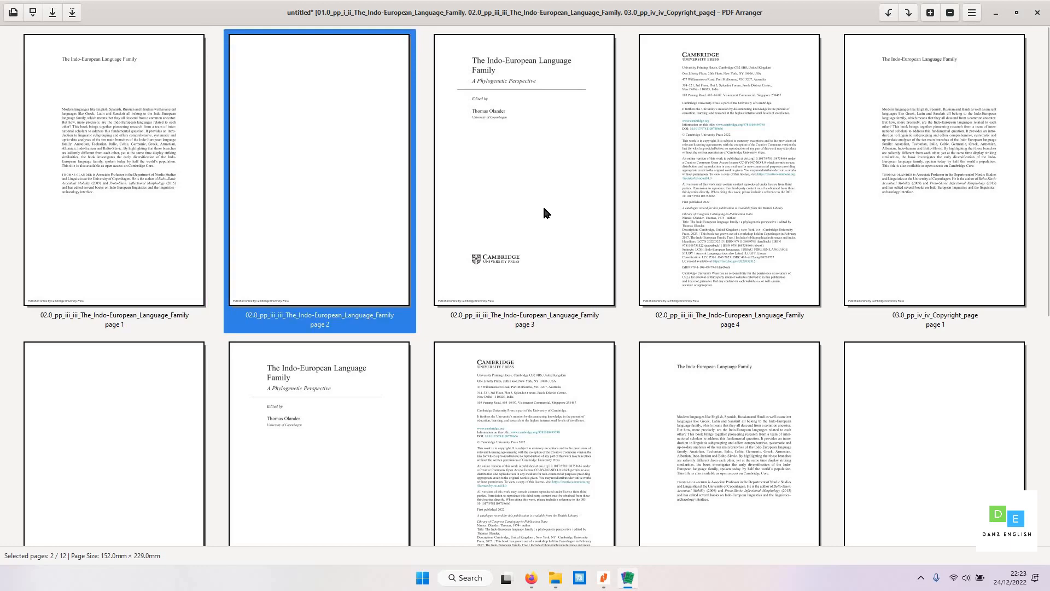
key("Right")
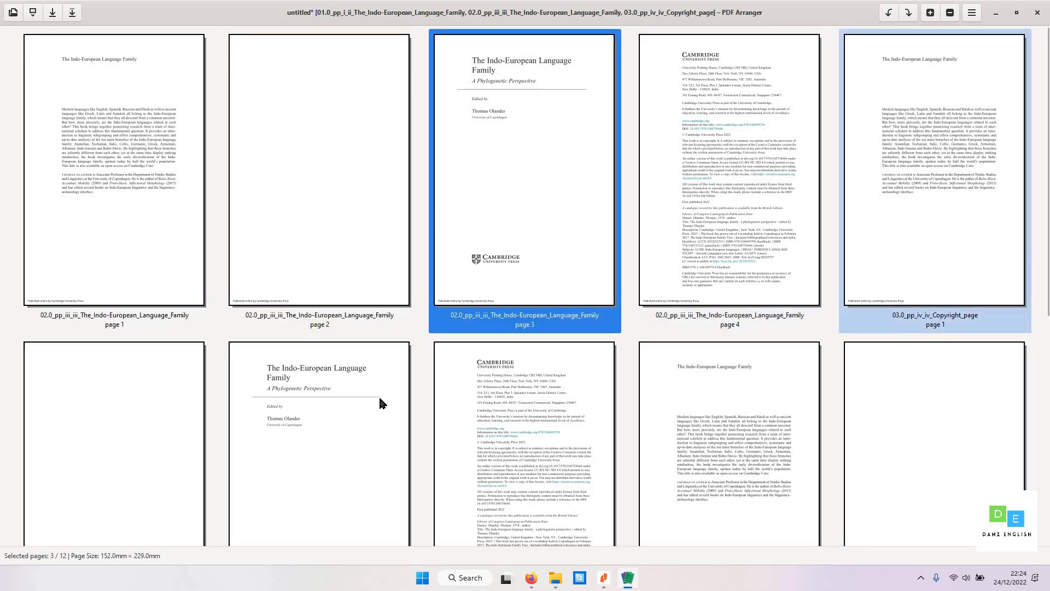
scroll(217, 497, "down", 3)
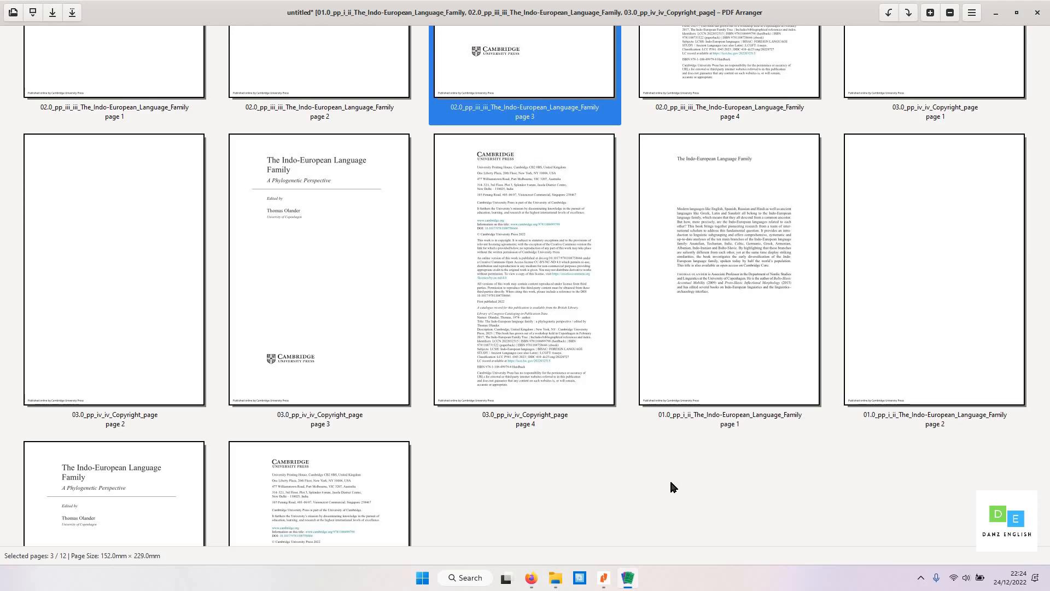
scroll(670, 478, "down", 2)
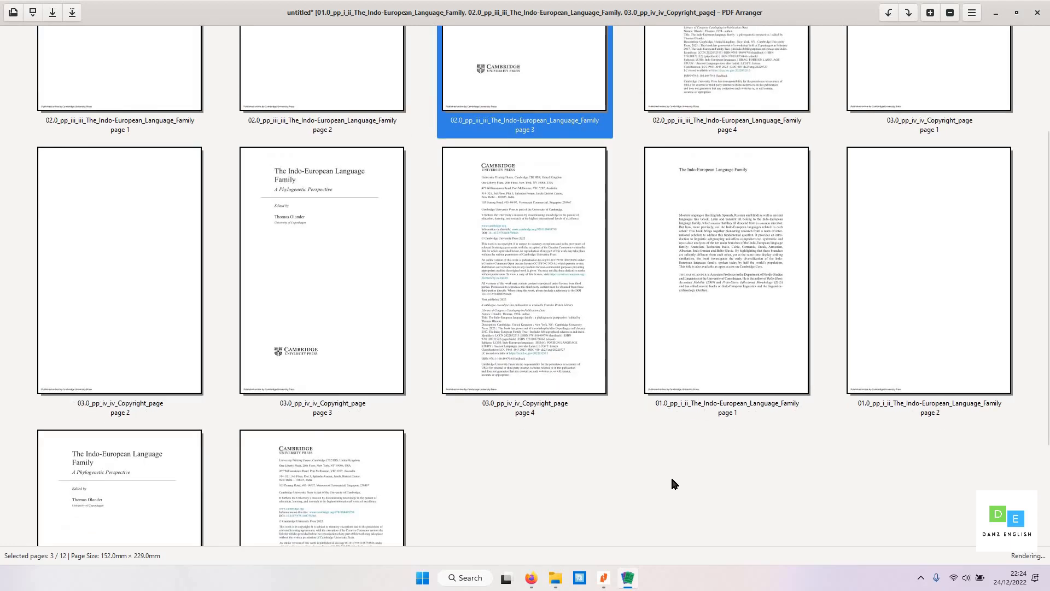
scroll(674, 481, "down", 1)
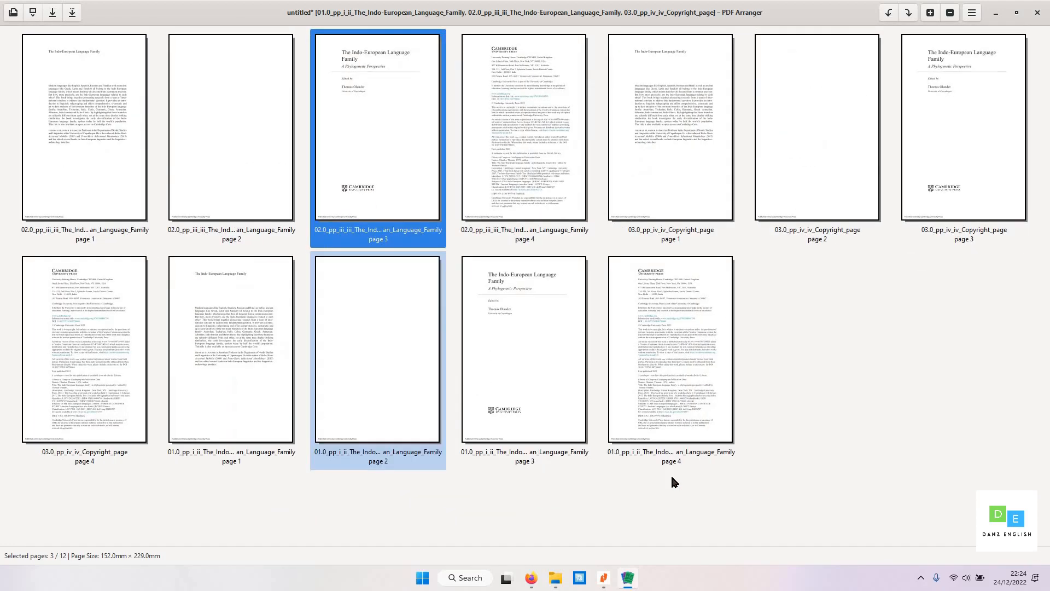
scroll(672, 471, "up", 2)
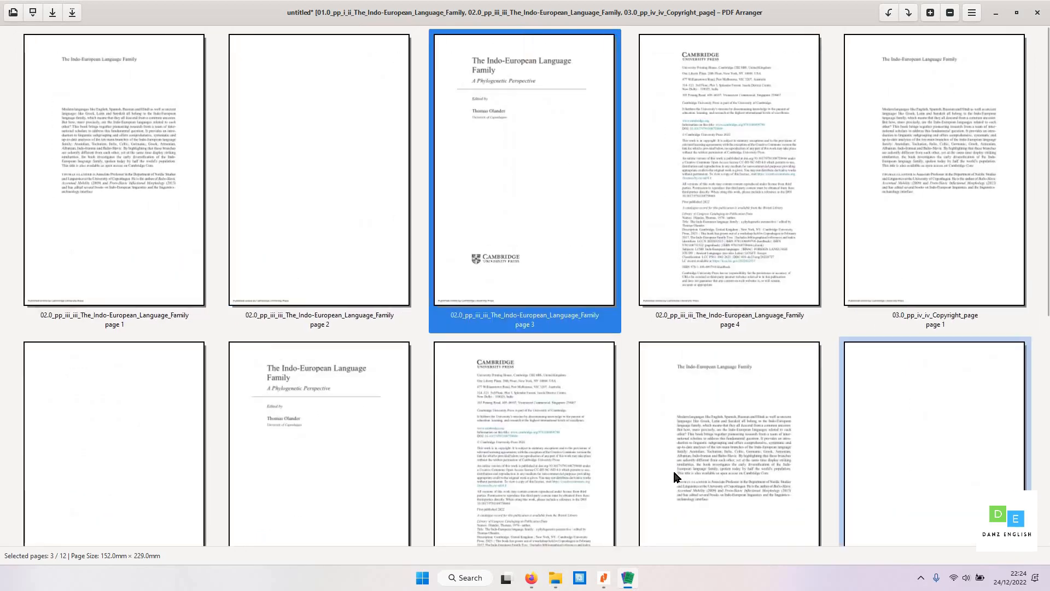
scroll(674, 473, "down", 1)
scroll(674, 473, "down", 1)
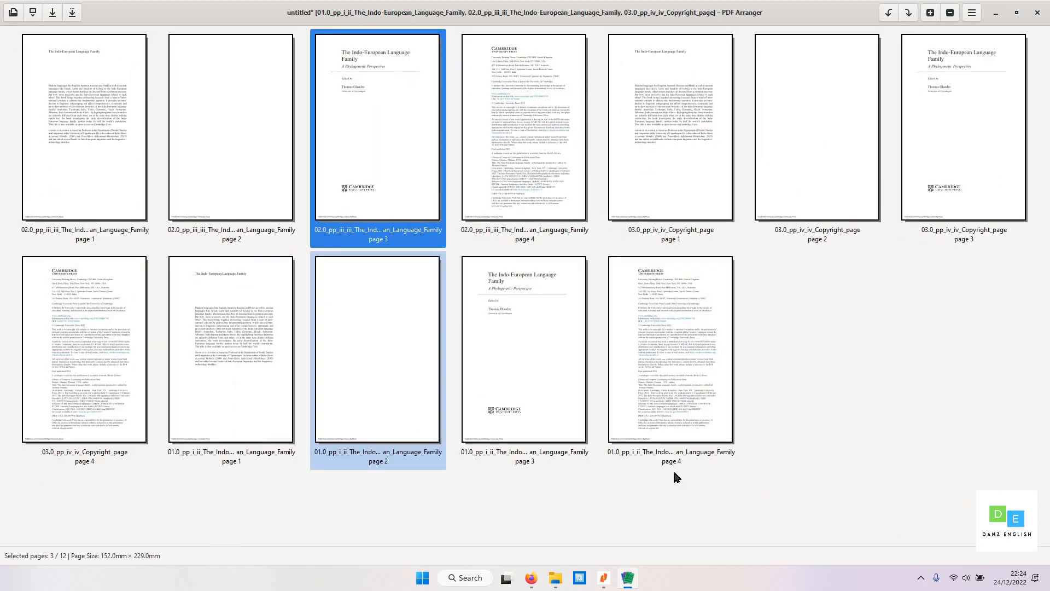
Step: Move the four 01.0 pages to the front of the document, with pages 3 and 4 ahead of pages 1 and 2
left_click(835, 343)
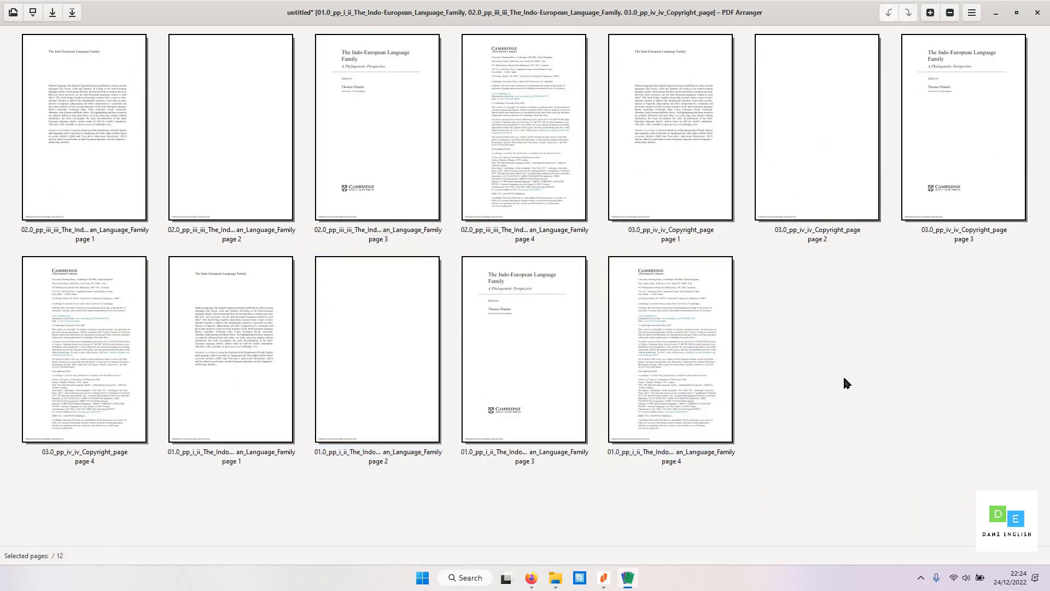
left_click_drag(783, 349, 528, 352)
mouse_move(838, 323)
left_mouse_down()
mouse_move(521, 342)
mouse_move(263, 281)
mouse_move(33, 160)
left_mouse_up()
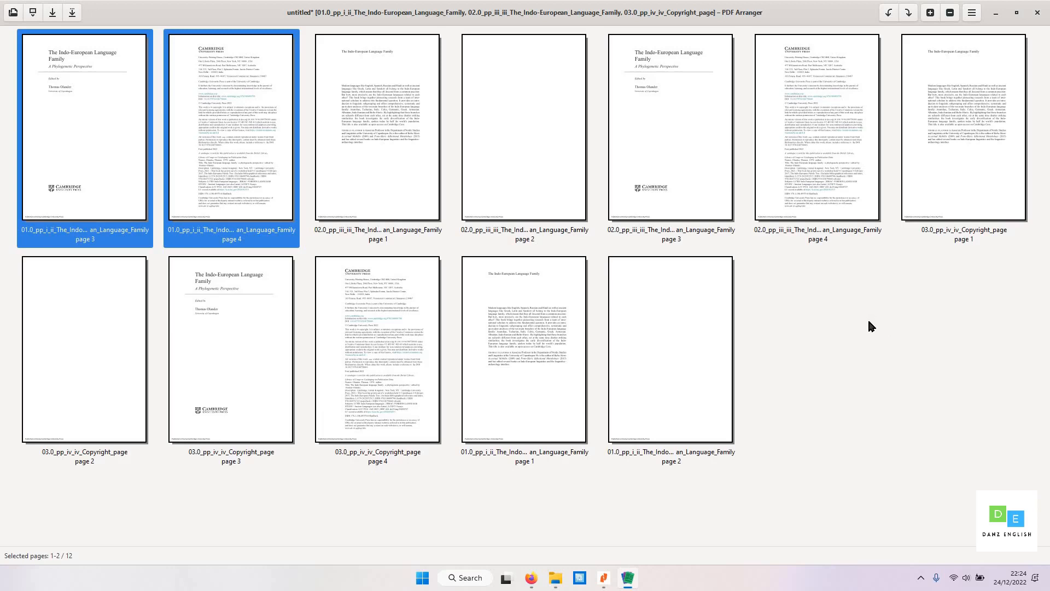
left_click(745, 378)
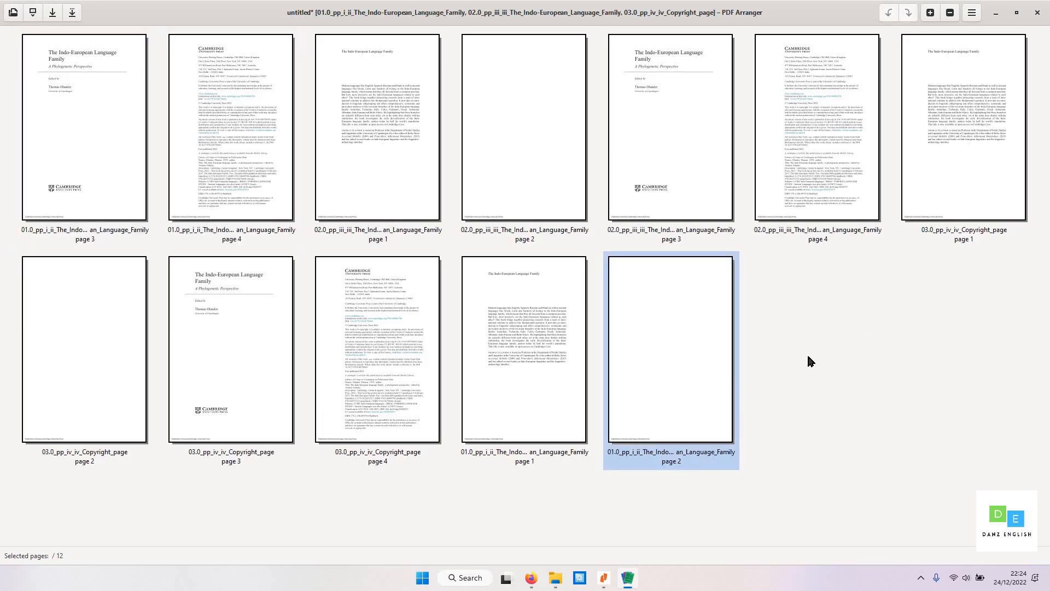
left_click_drag(547, 356, 319, 137)
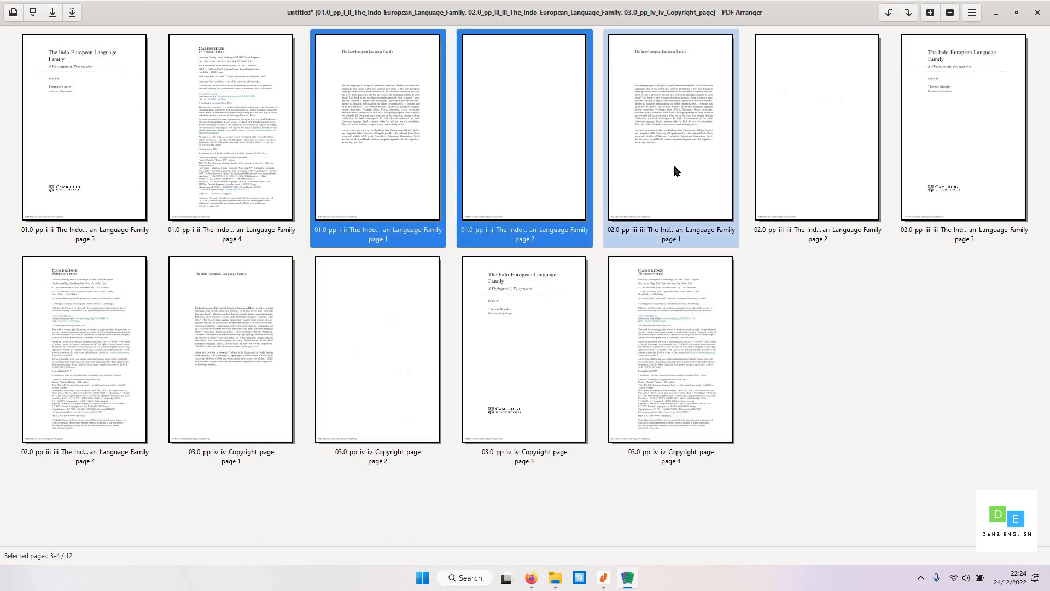
Step: Delete the blank page 2 of each of the three source files, 02.0, 01.0 and 03.0
left_click(674, 161)
left_click(836, 139)
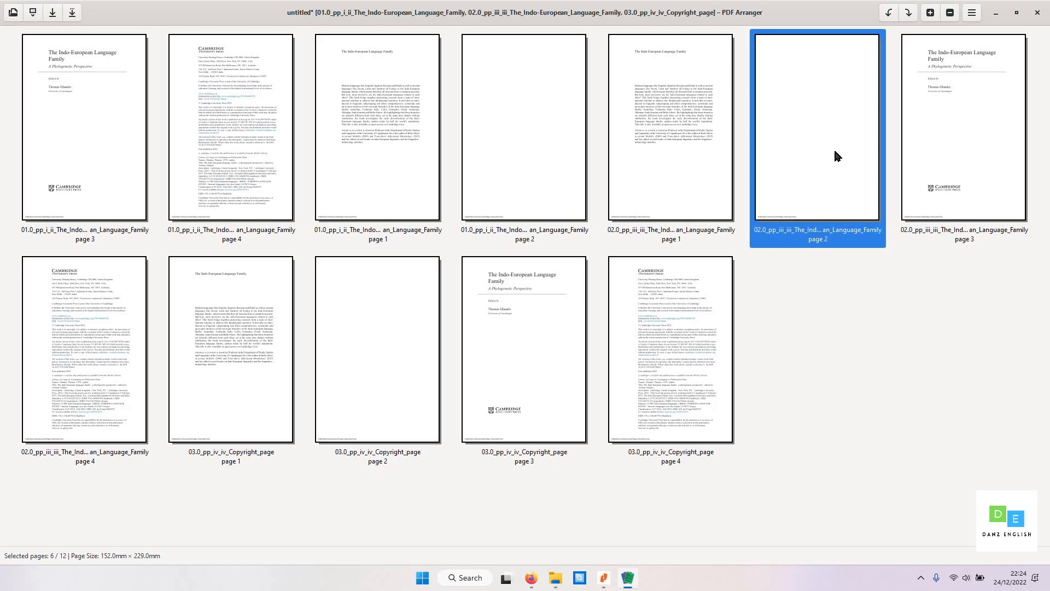
key("Delete")
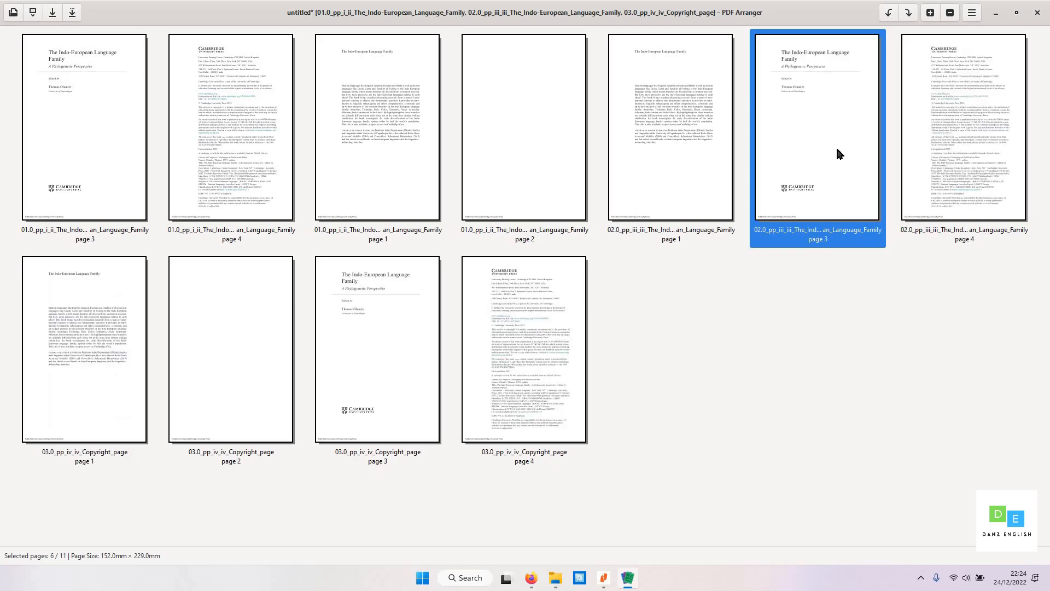
left_click(533, 134)
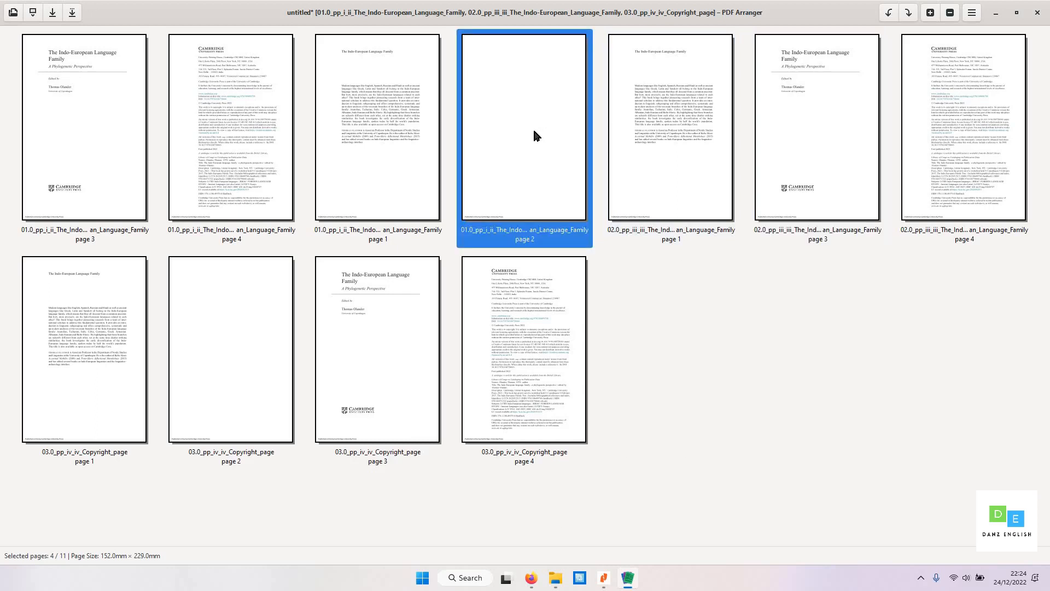
key("Delete")
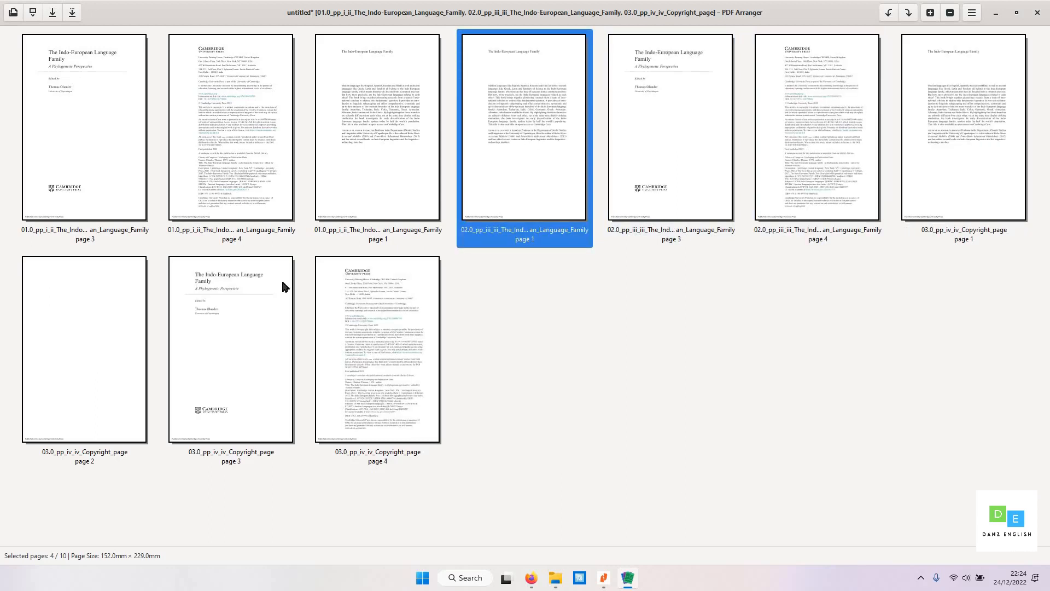
left_click(83, 352)
key("Delete")
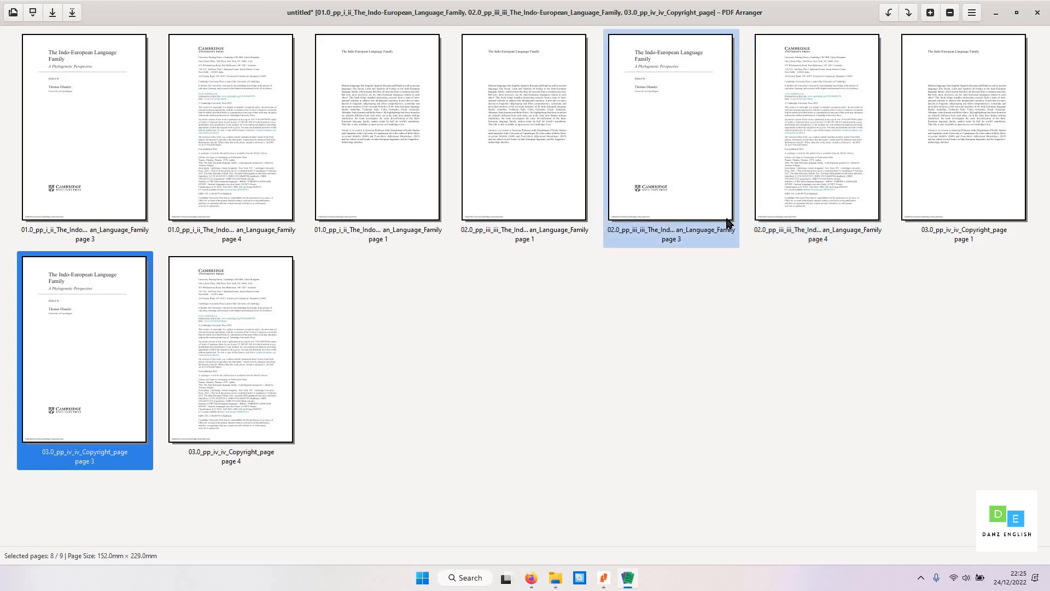
Step: Delete the duplicate pages 3 and 4 of 03.0_pp_iv_iv_Copyright_page
left_click(680, 83)
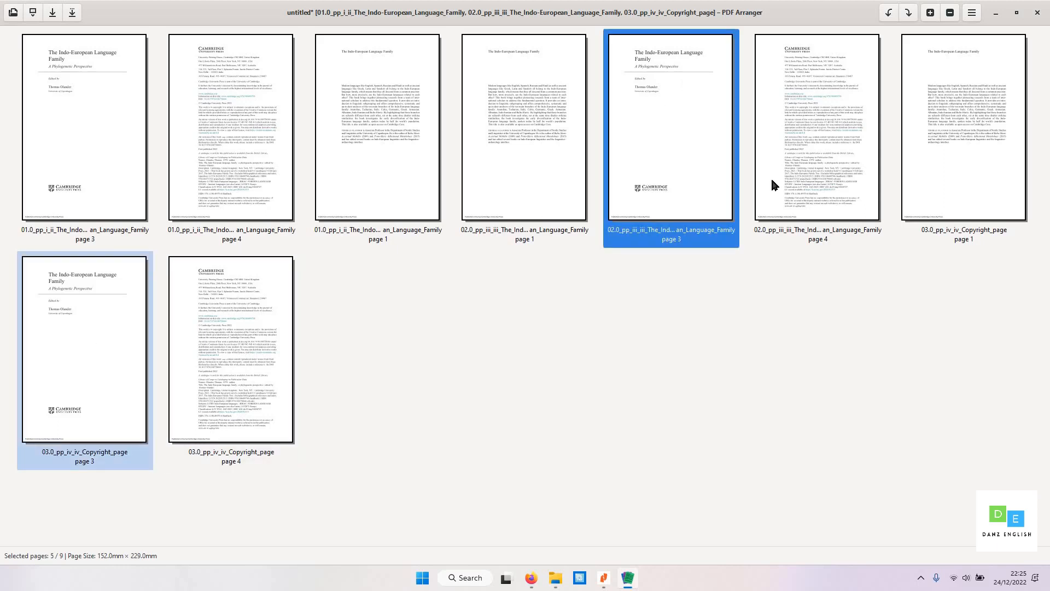
left_click(812, 161)
left_click(241, 342)
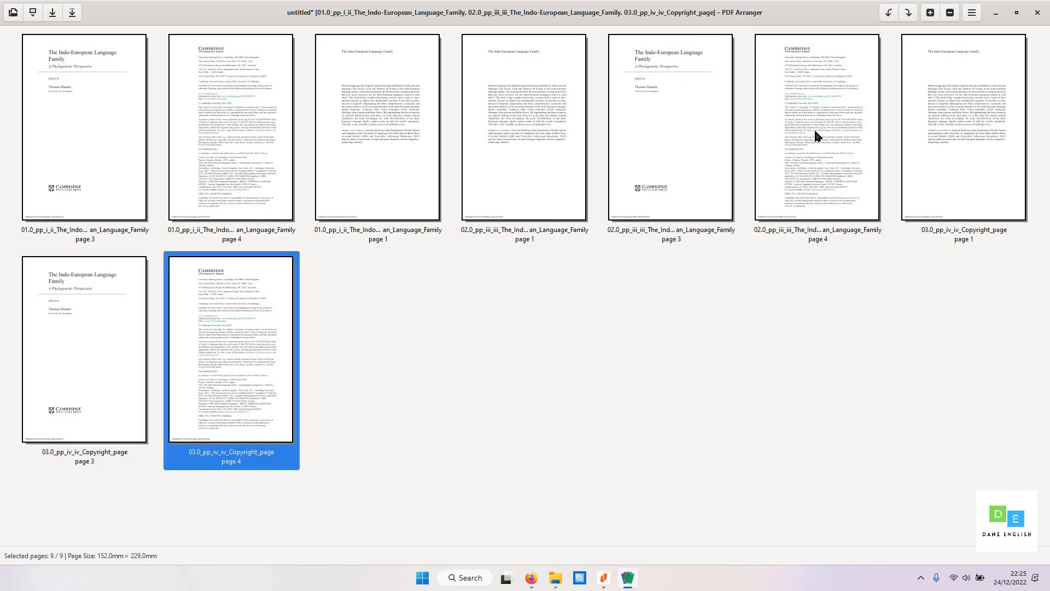
left_click(63, 355, "shift")
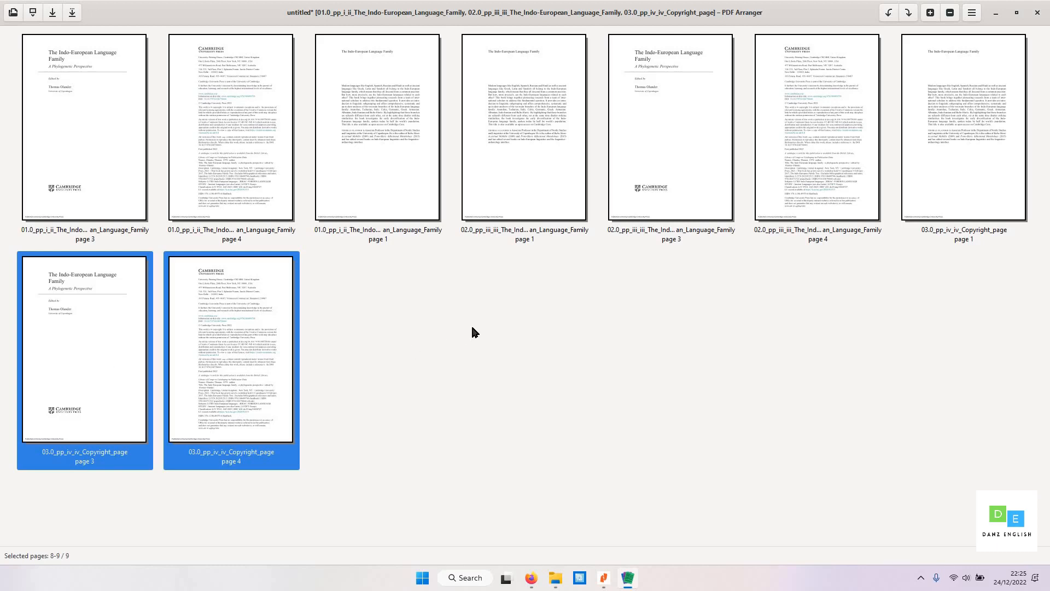
key("Delete")
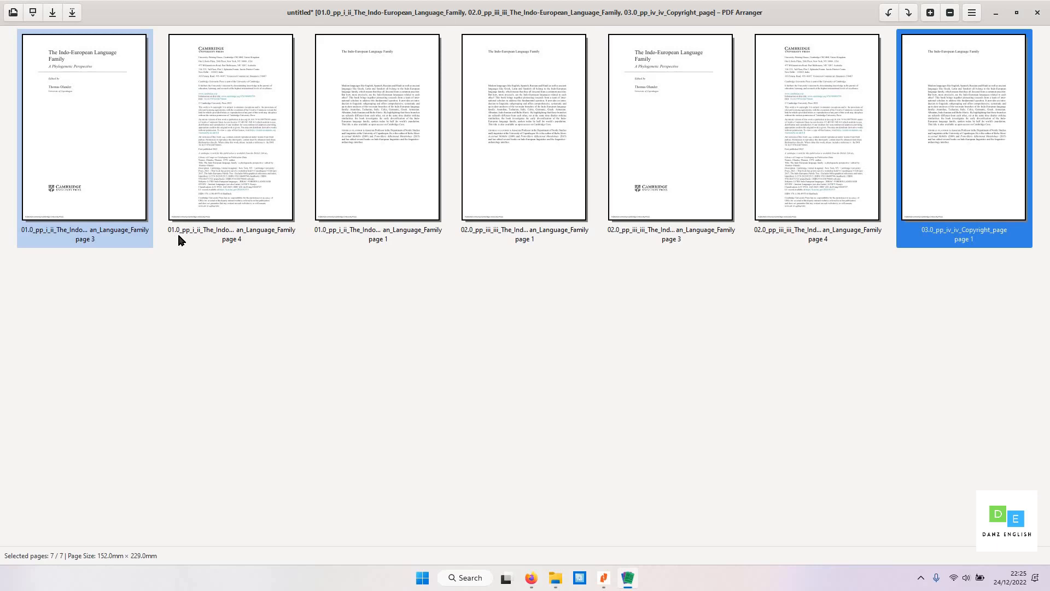
Step: Delete the duplicate pages 1, 3 and 4 of the 02.0 file and page 1 of 03.0_pp_iv_iv_Copyright_page
left_click(335, 239)
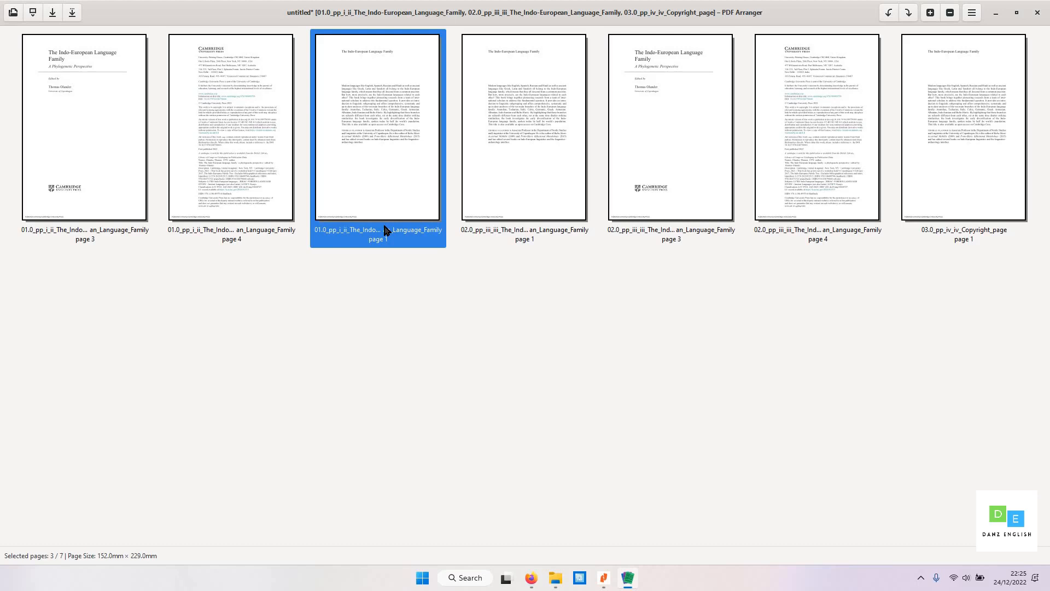
left_click(585, 208)
key("Delete")
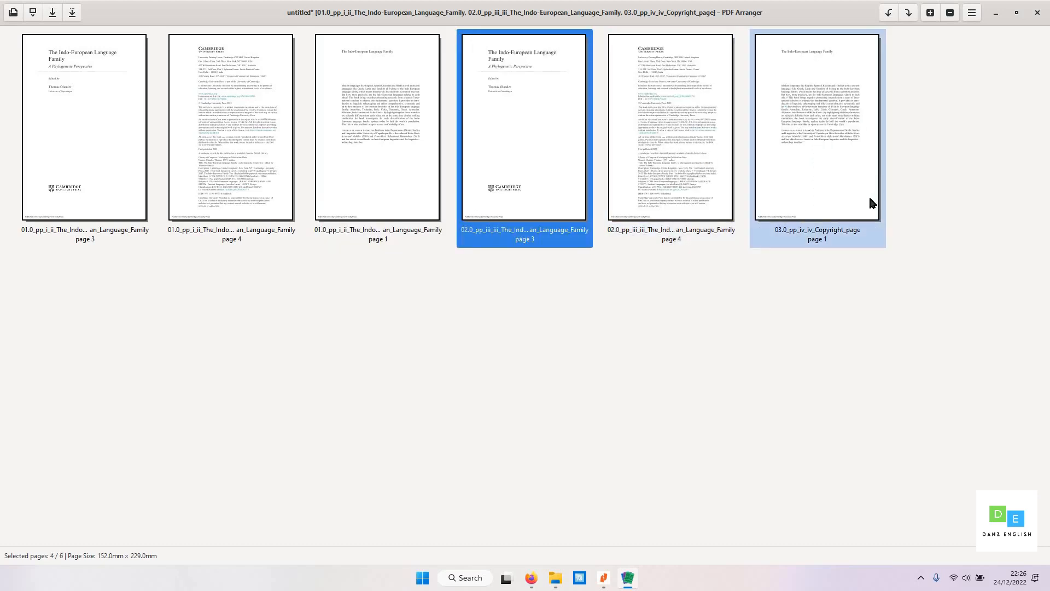
left_click(676, 124, "shift")
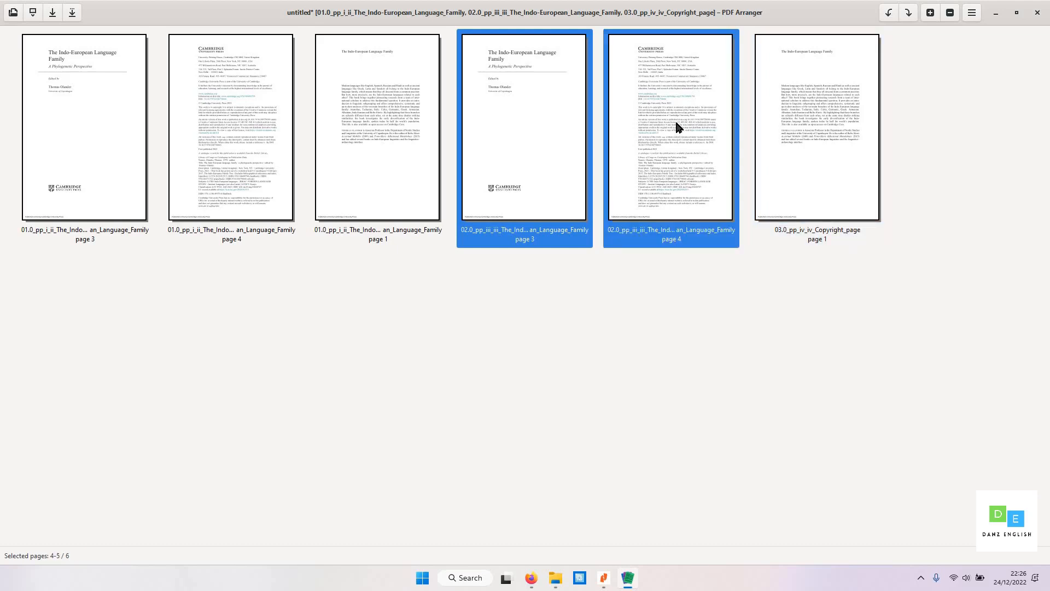
key("Delete")
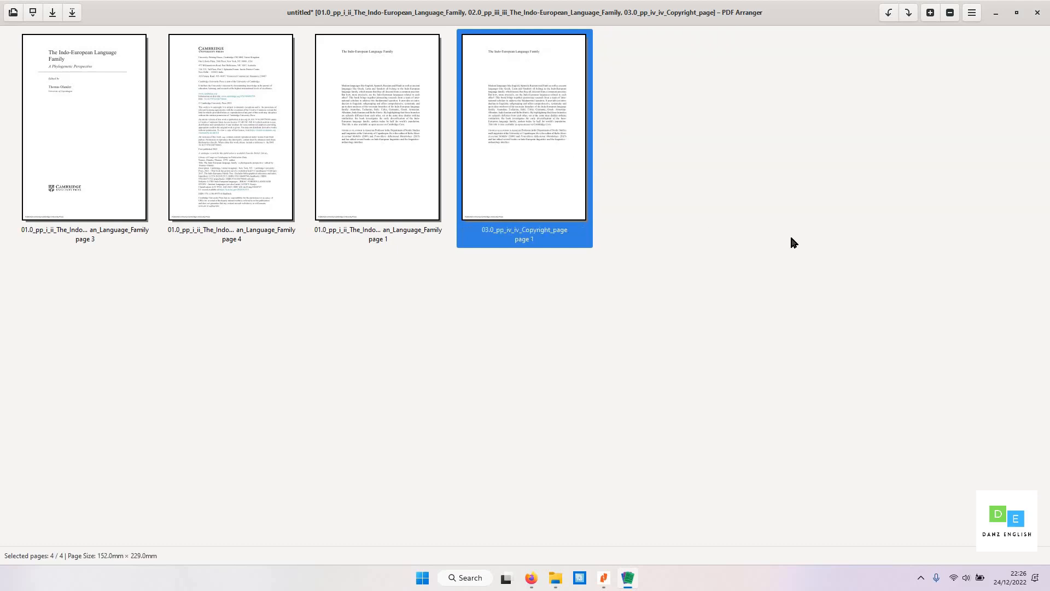
key("Delete")
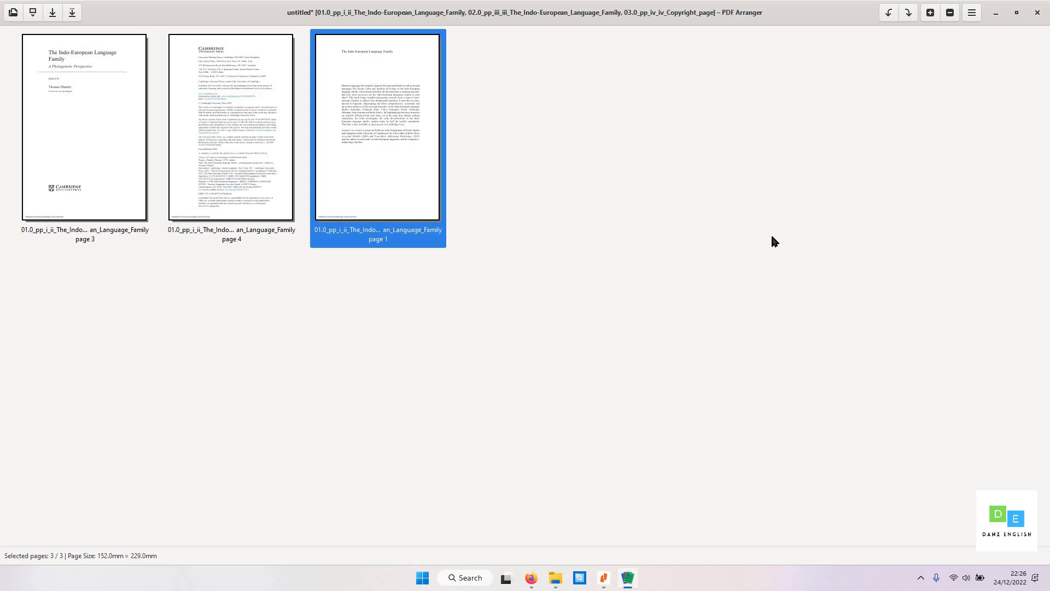
left_click(753, 230)
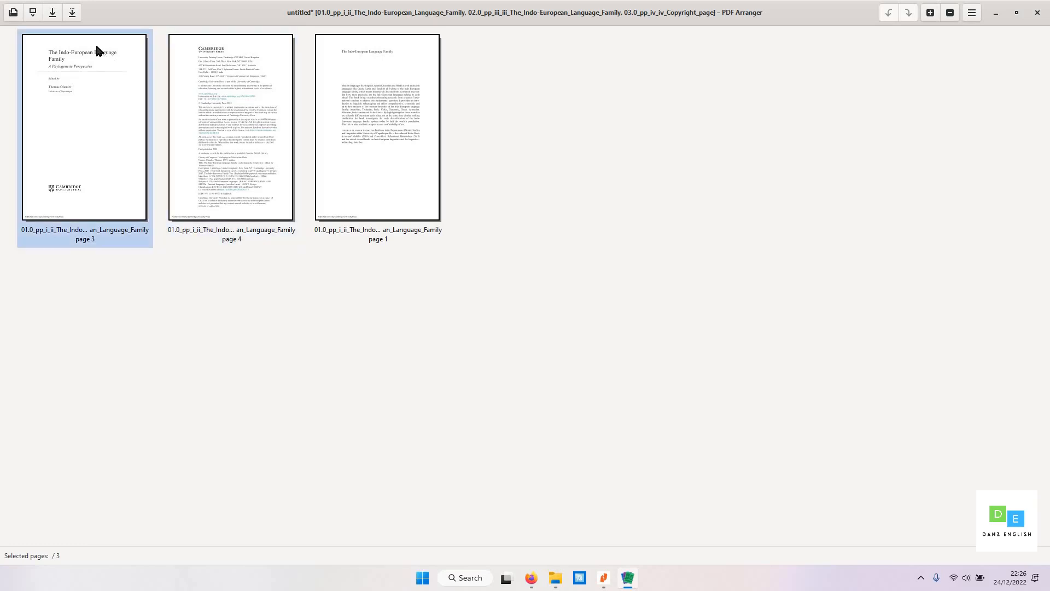
Step: Start saving the merged document as a PDF named Trial Download, with the Downloads folder as destination
left_click(72, 13)
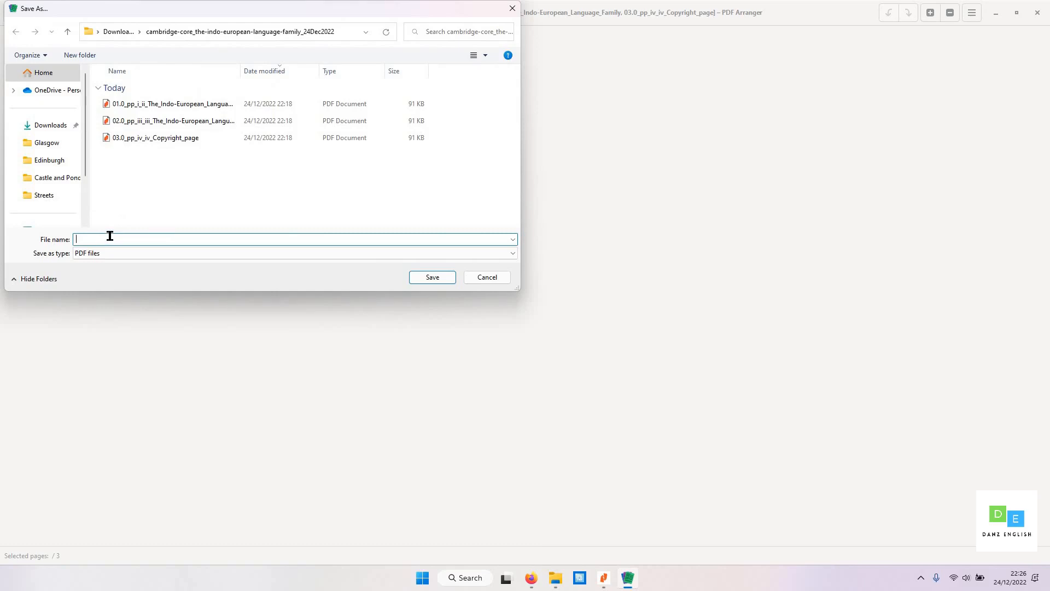
type("Trial Download")
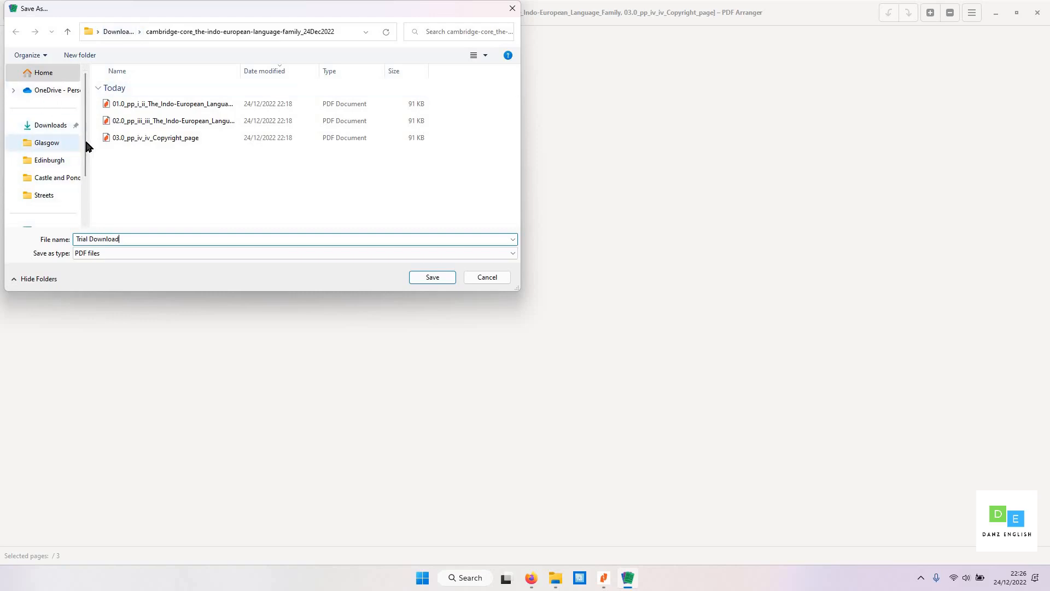
left_click(44, 127)
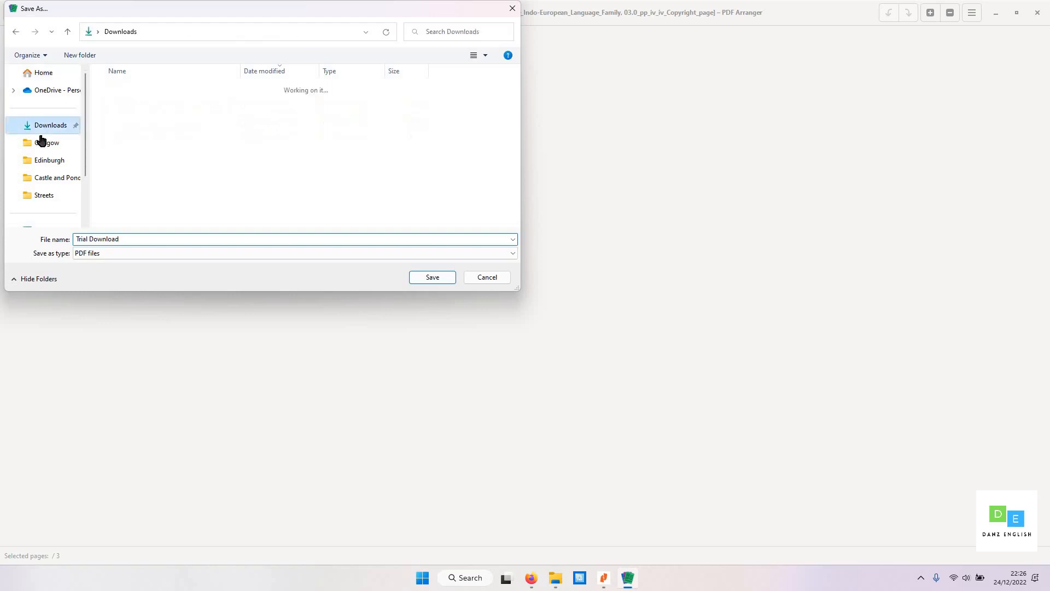
left_click(44, 75)
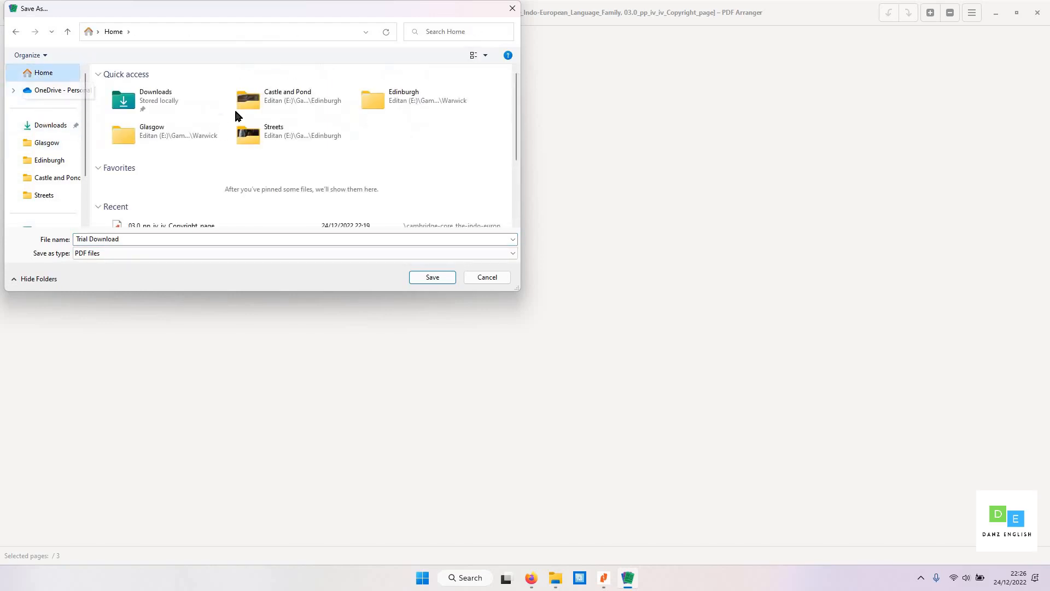
scroll(235, 112, "down", 2)
scroll(234, 117, "down", 2)
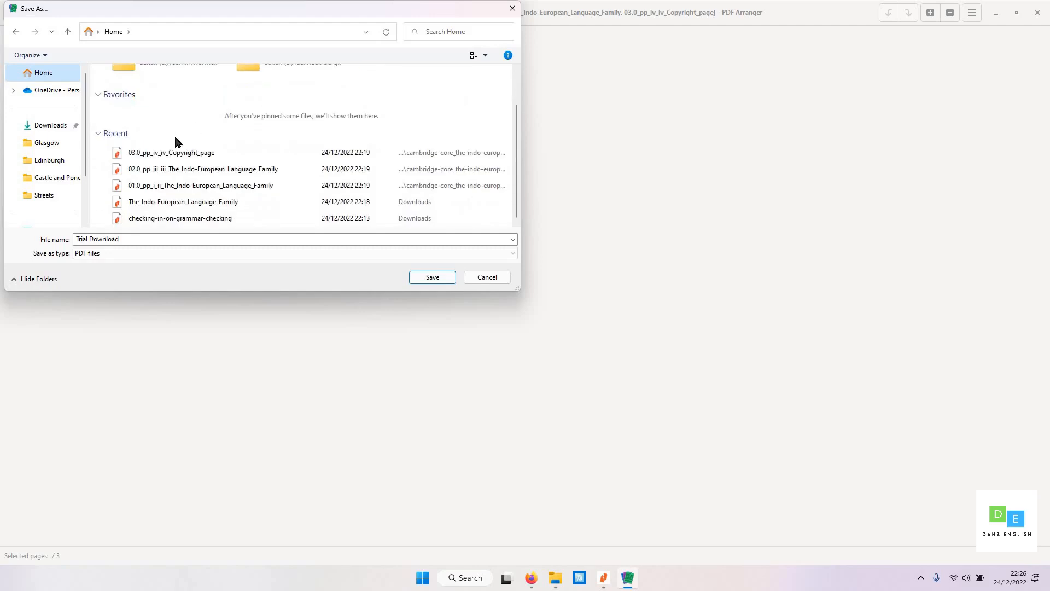
scroll(176, 142, "up", 2)
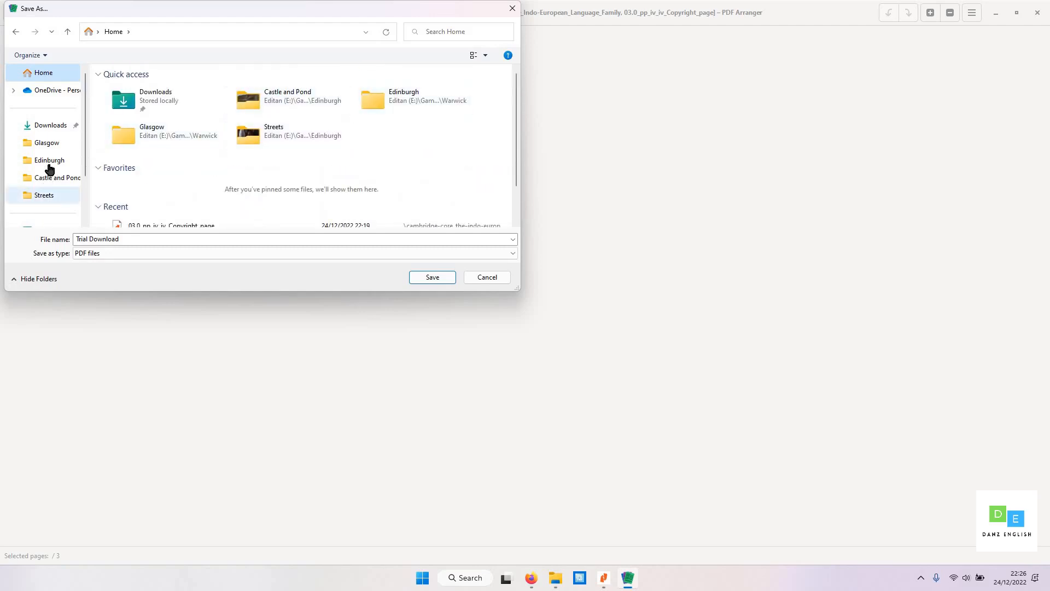
scroll(42, 162, "down", 2)
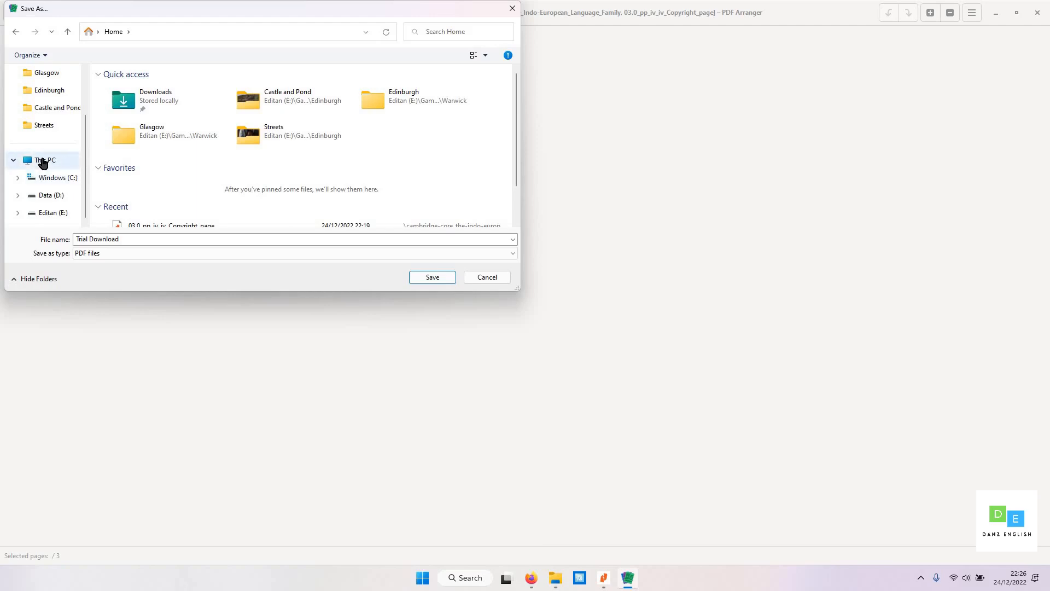
left_click(44, 162)
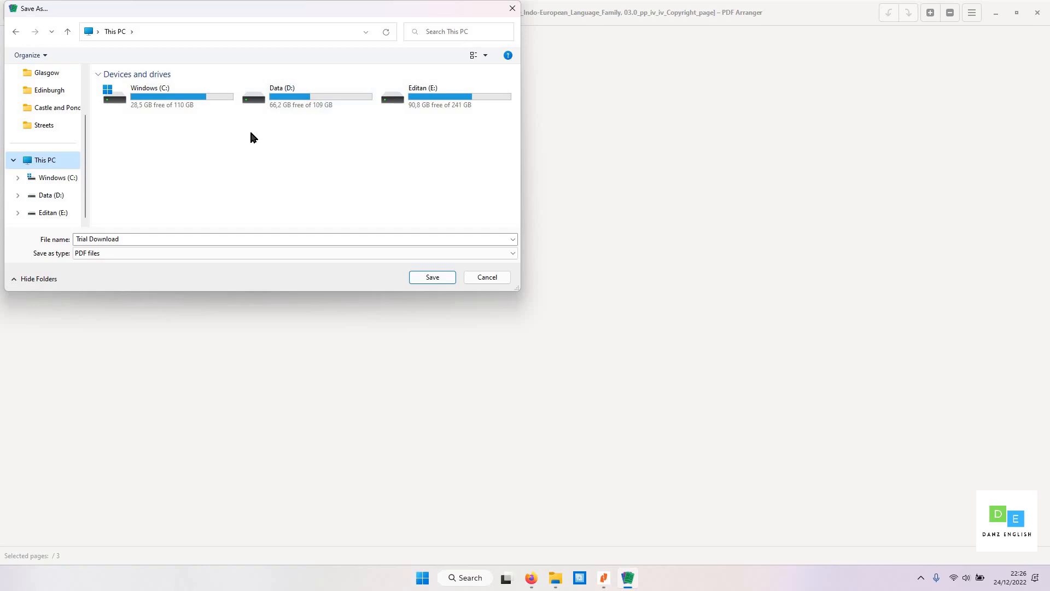
Step: Choose the Downloads folder as the location and save the Trial Download PDF there
scroll(39, 139, "up", 2)
left_click(50, 124)
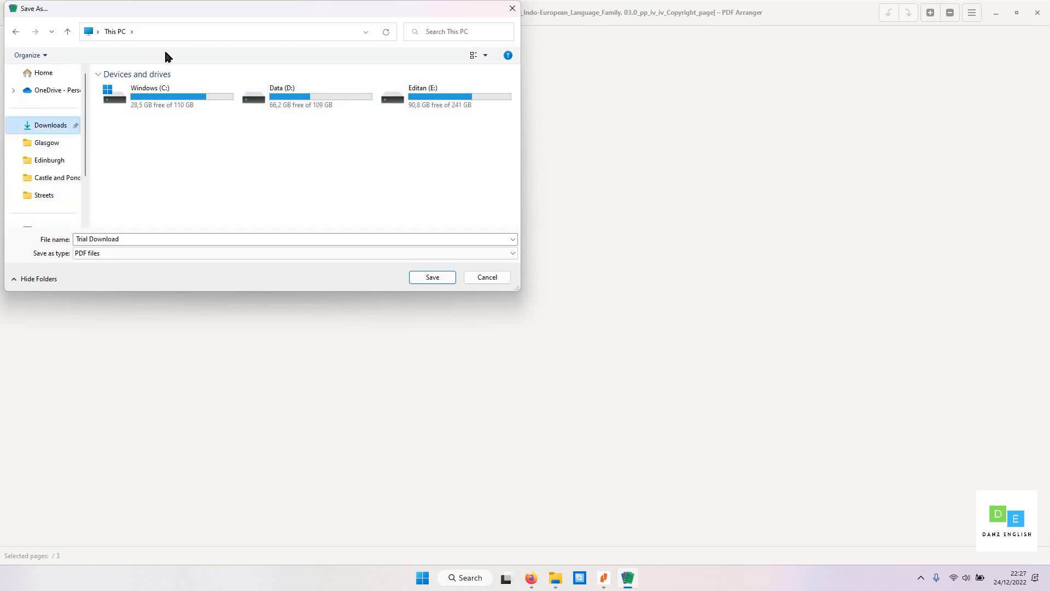
left_click_drag(227, 8, 462, 18)
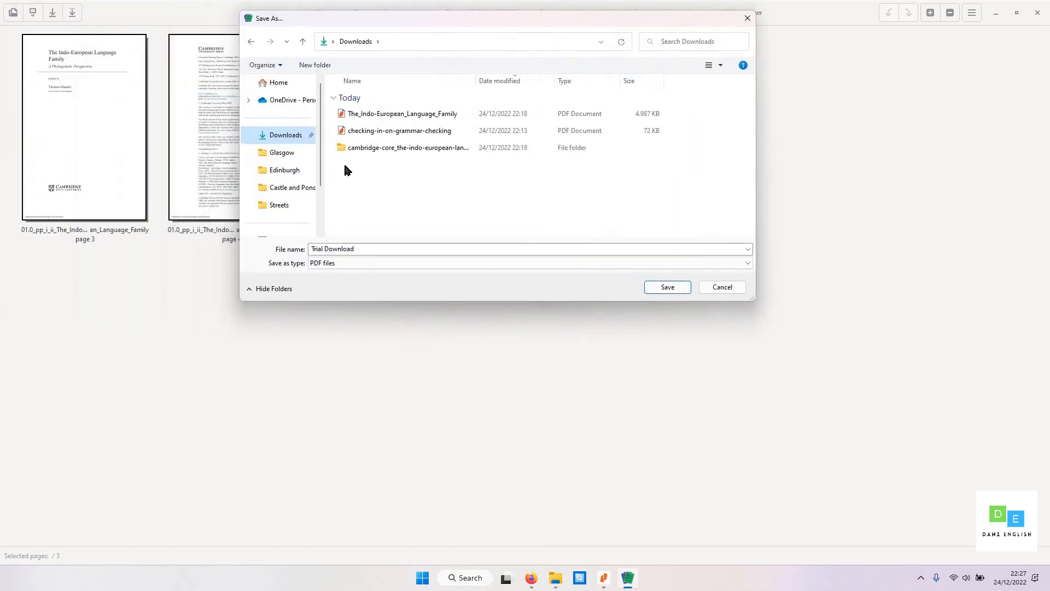
left_click(668, 288)
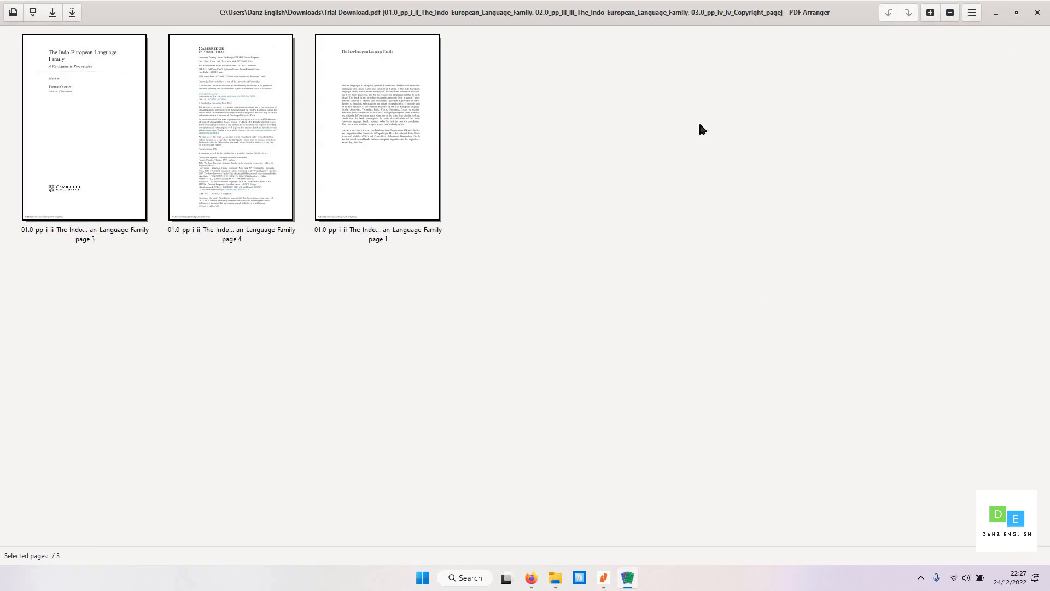
Step: Close PDF Arranger and open the Trial Download PDF from the Downloads folder in File Explorer
key("alt+F4")
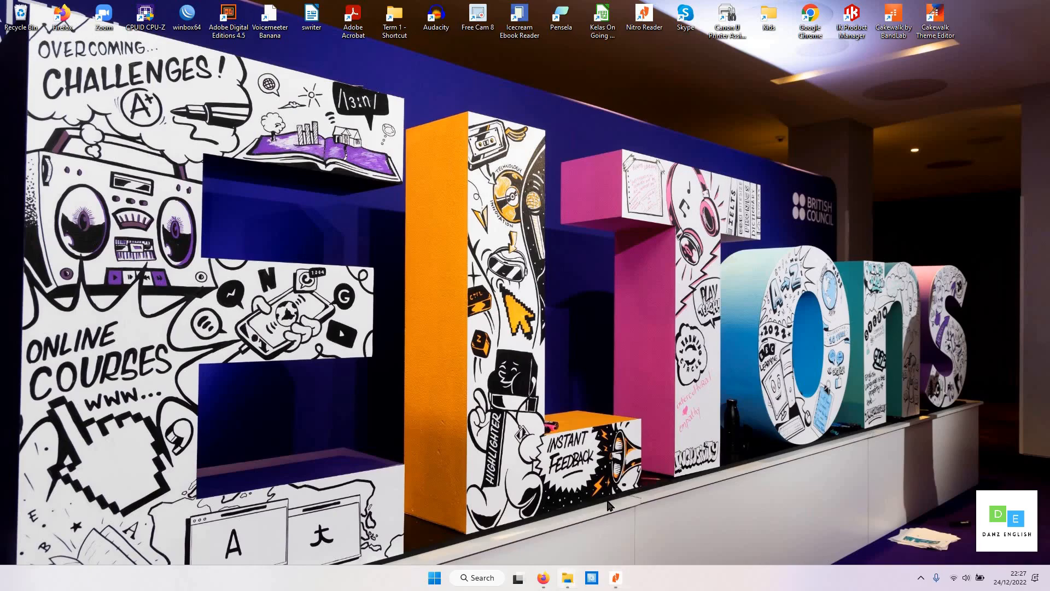
mouse_move(567, 577)
left_click(684, 508)
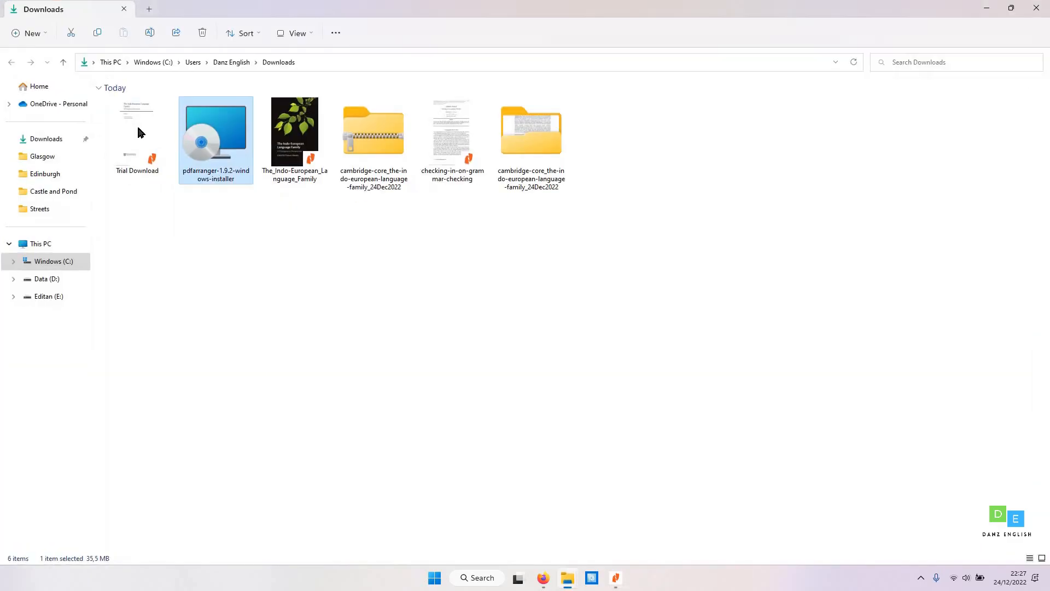
double_click(137, 136)
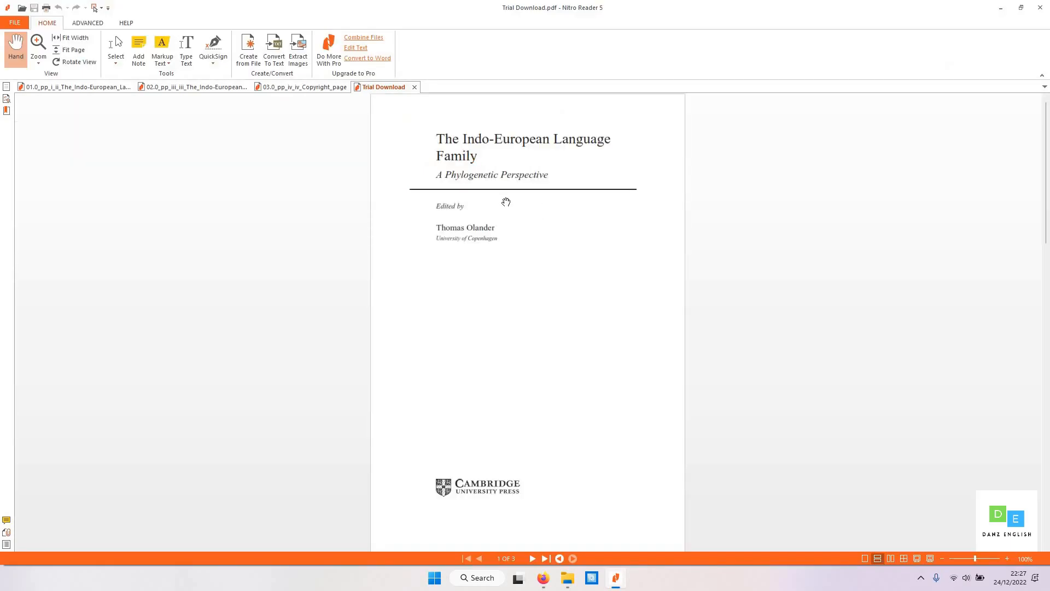
Step: Review the pages of Trial Download from start to end to check their order and content
scroll(529, 230, "down", 18)
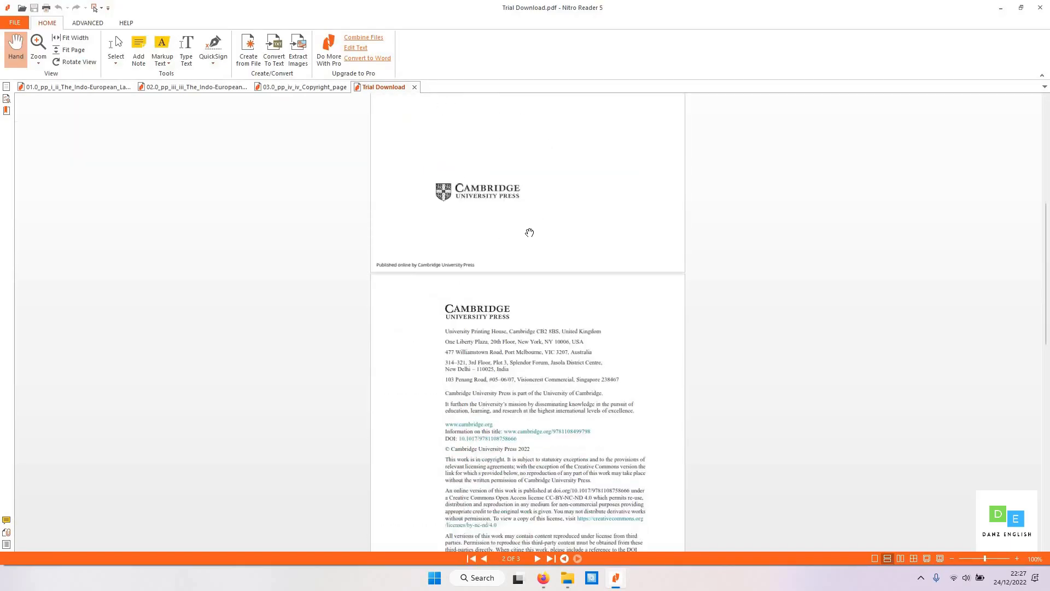
scroll(529, 235, "down", 5)
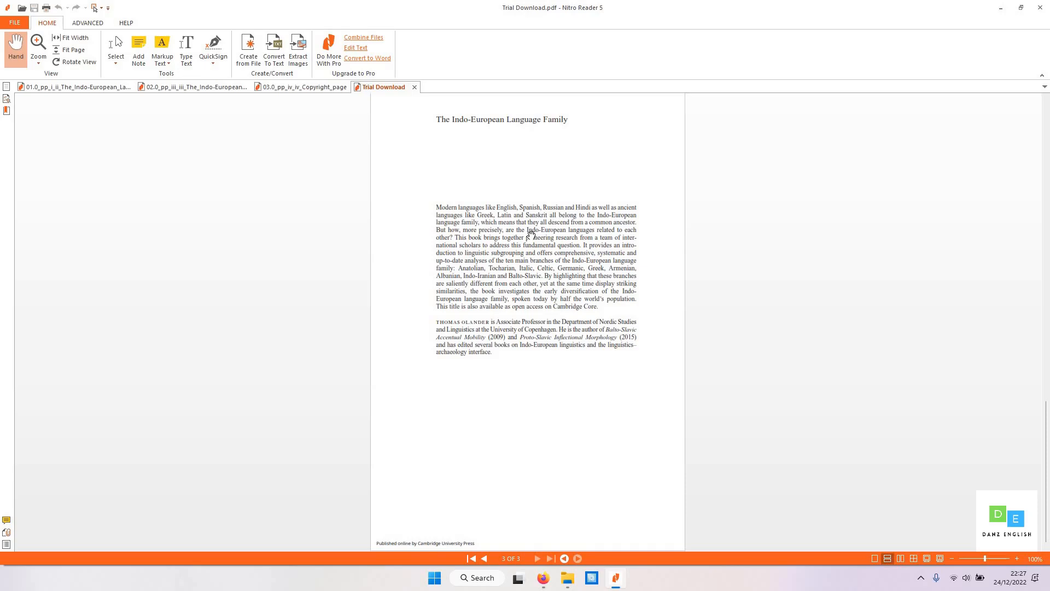
scroll(530, 234, "up", 20)
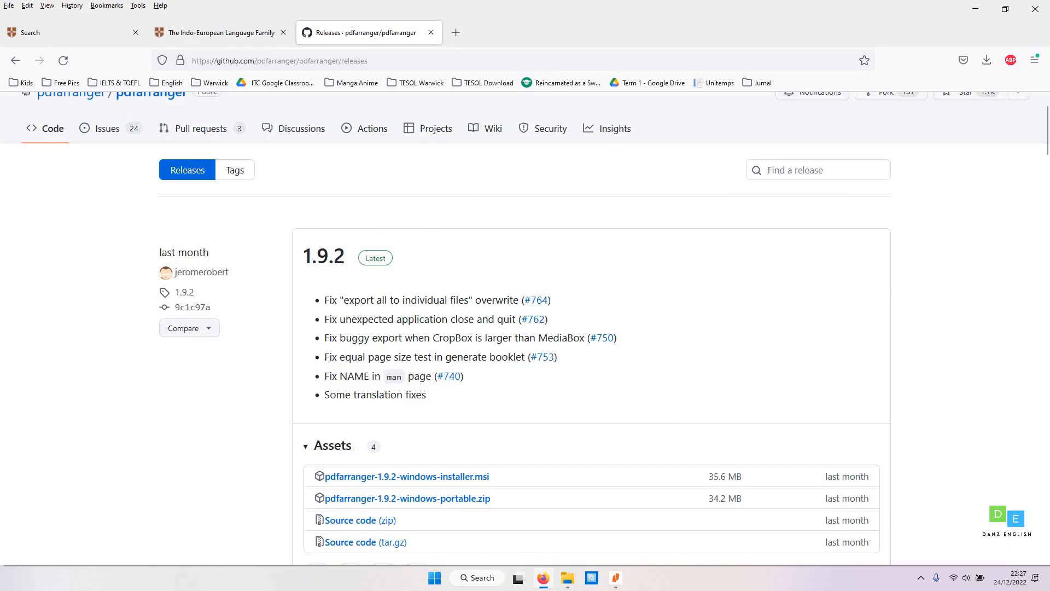
Step: Switch to Firefox and show the Cambridge contents page of The Indo-European Language Family
scroll(328, 214, "up", 2)
left_click(221, 30)
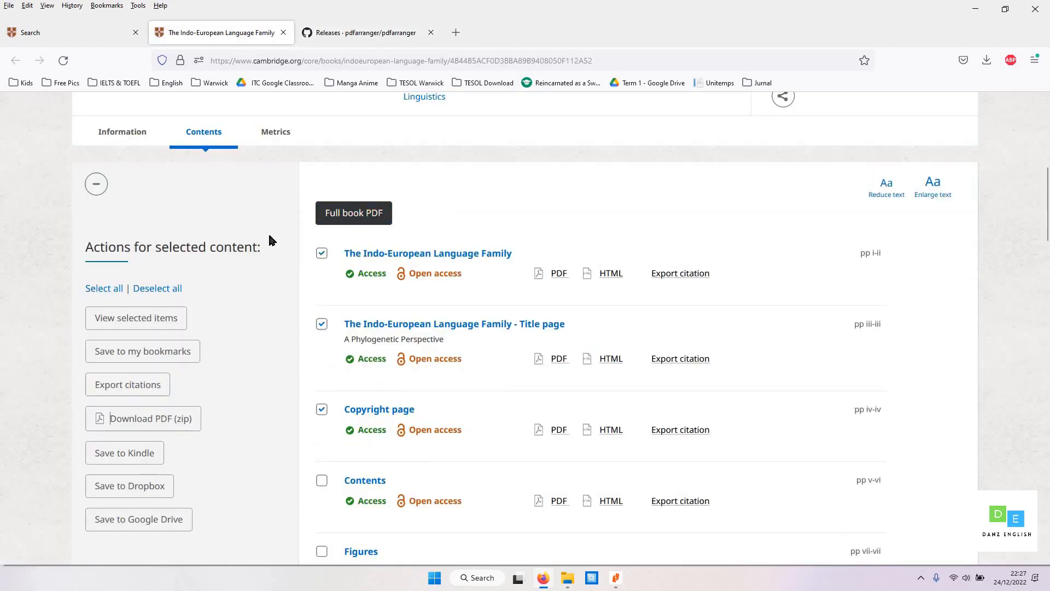